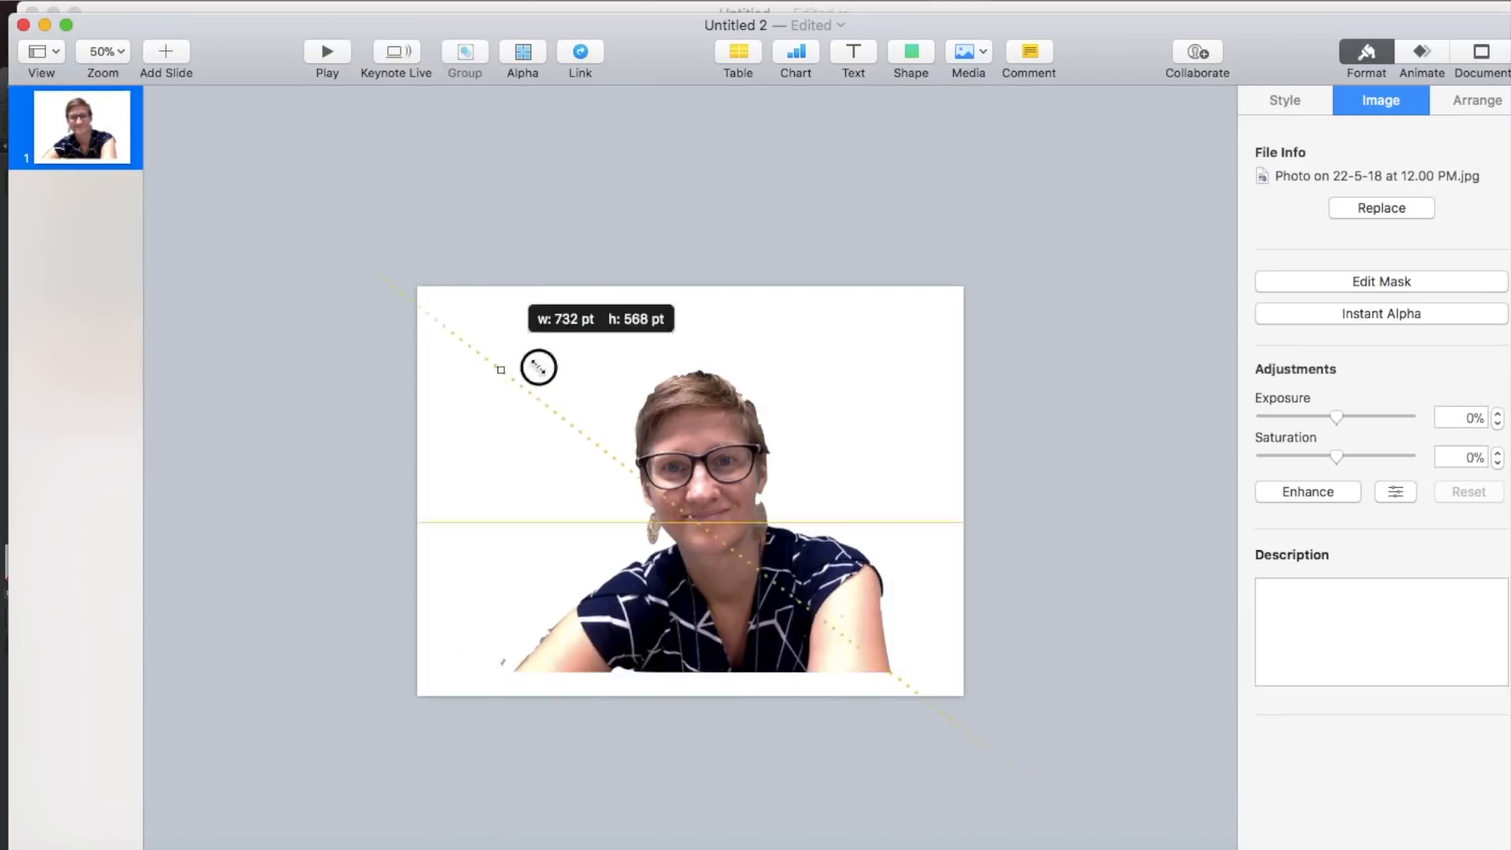
# - Enlarge the PATTERN.jpg background image beyond the slide's edges and send it behind the portrait
pyautogui.click(650, 602)
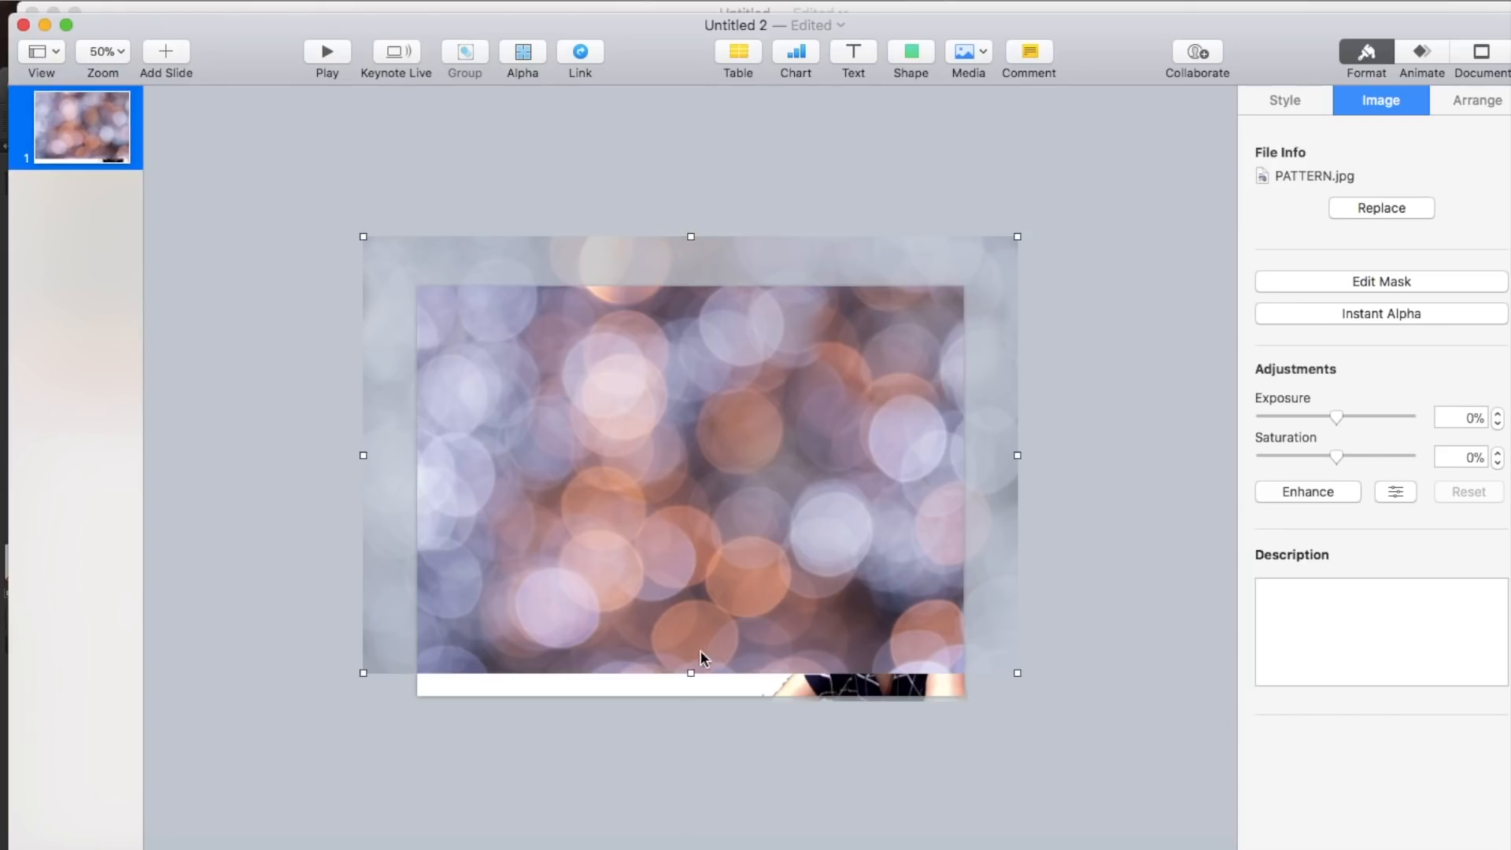
pyautogui.moveTo(691, 673); pyautogui.dragTo(689, 718)
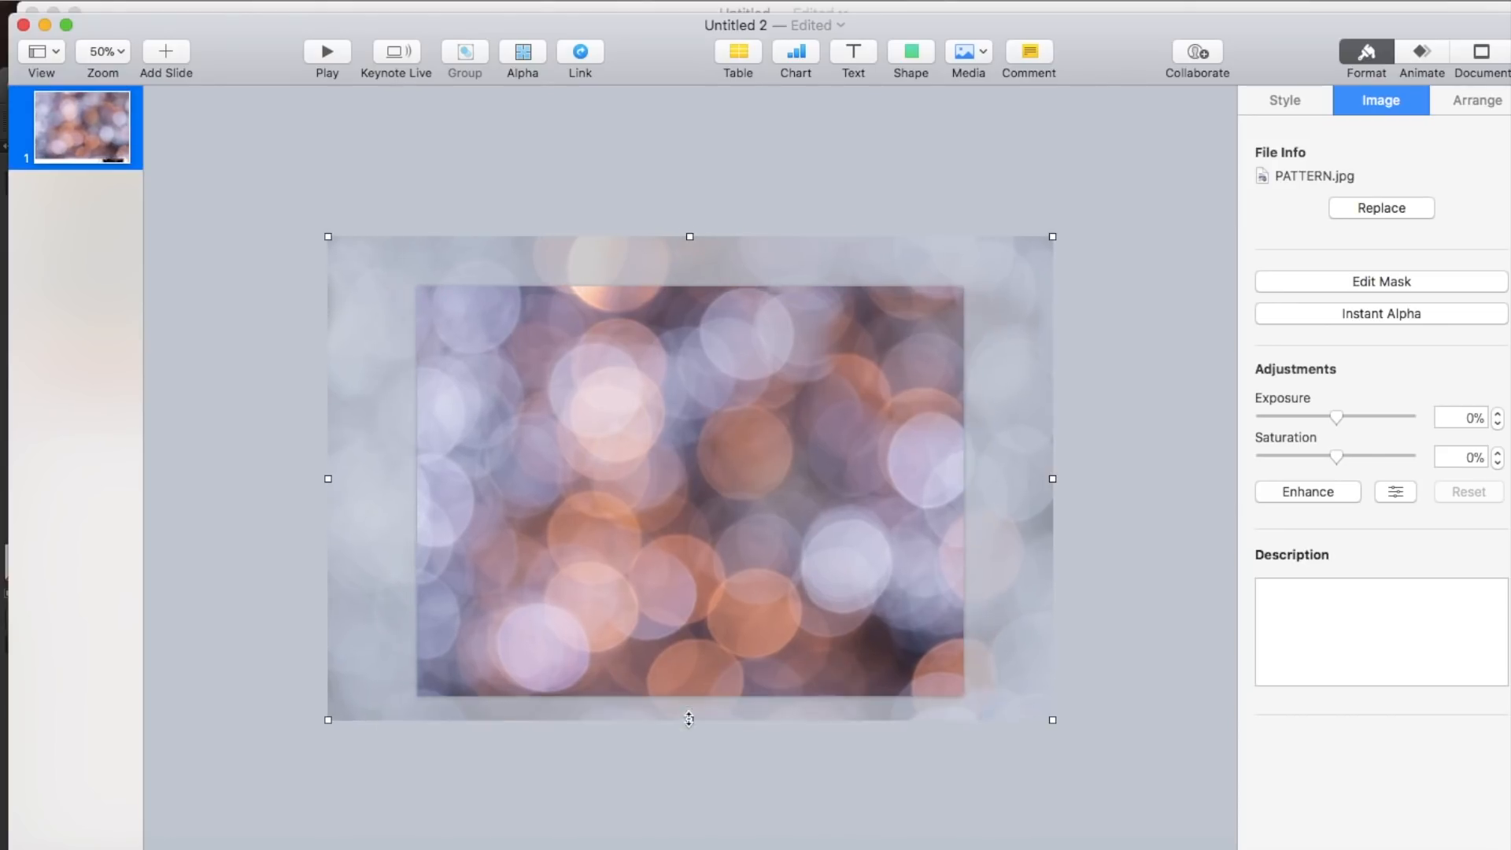
pyautogui.click(438, 5)
pyautogui.click(445, 71)
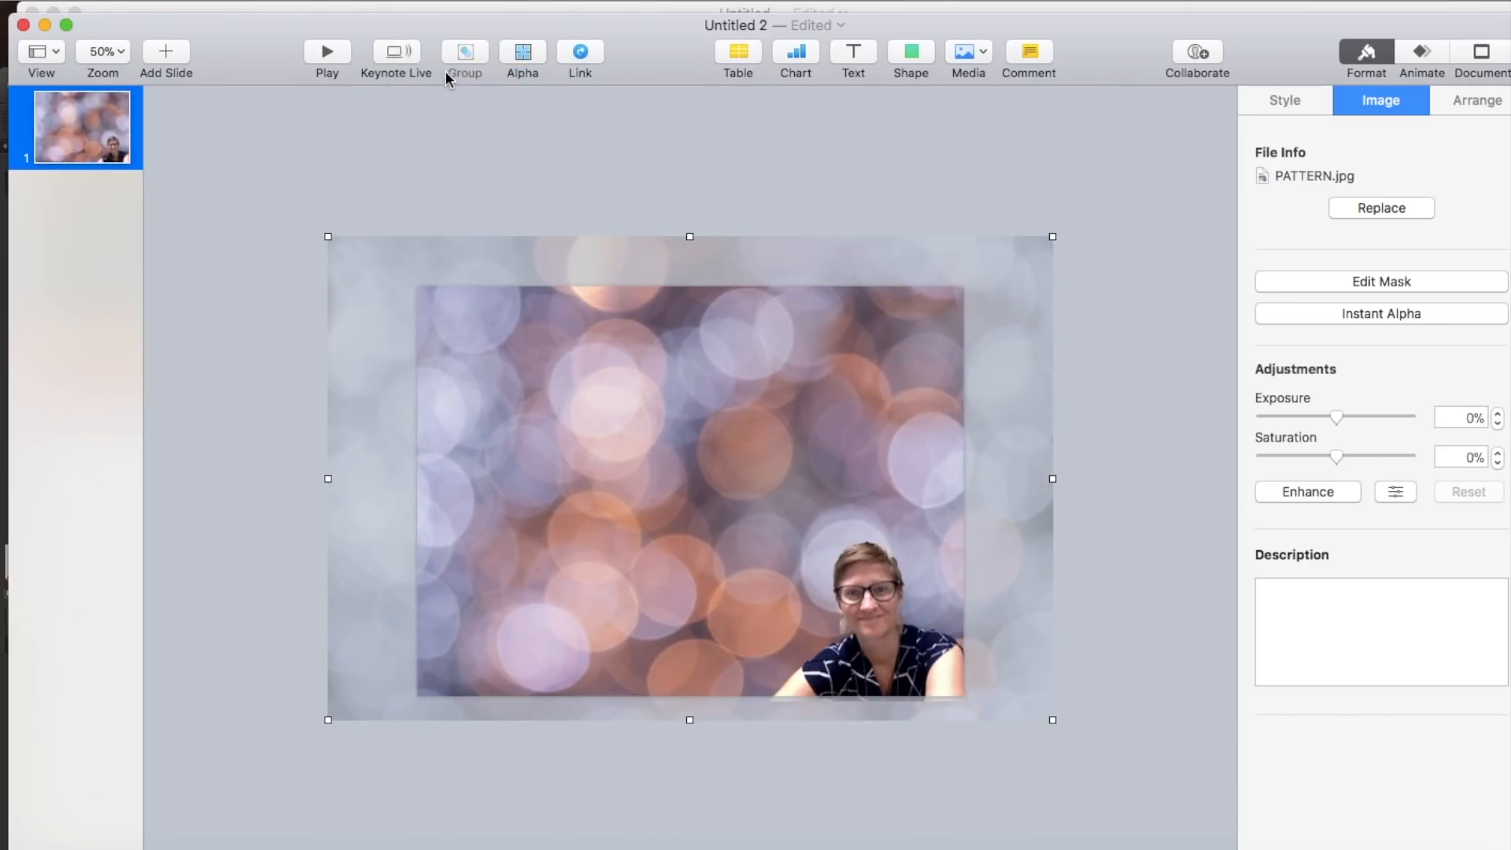
# - Set the portrait photo's exposure to -100%
pyautogui.click(422, 162)
pyautogui.click(925, 626)
pyautogui.moveTo(1343, 418); pyautogui.dragTo(1268, 425)
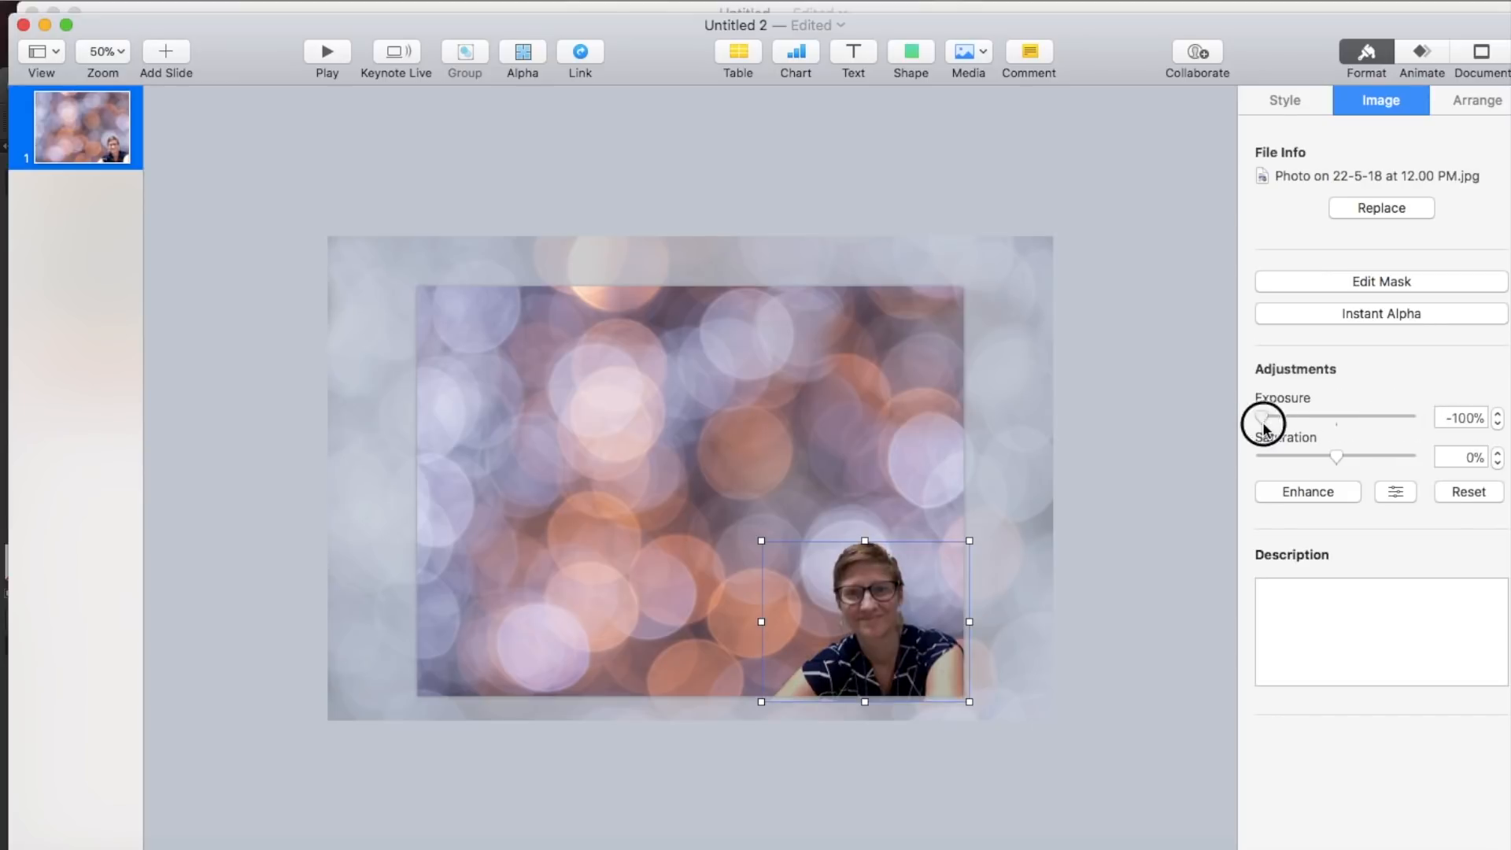
# - Give the portrait cutout a 13 pt pink line border
pyautogui.click(1297, 104)
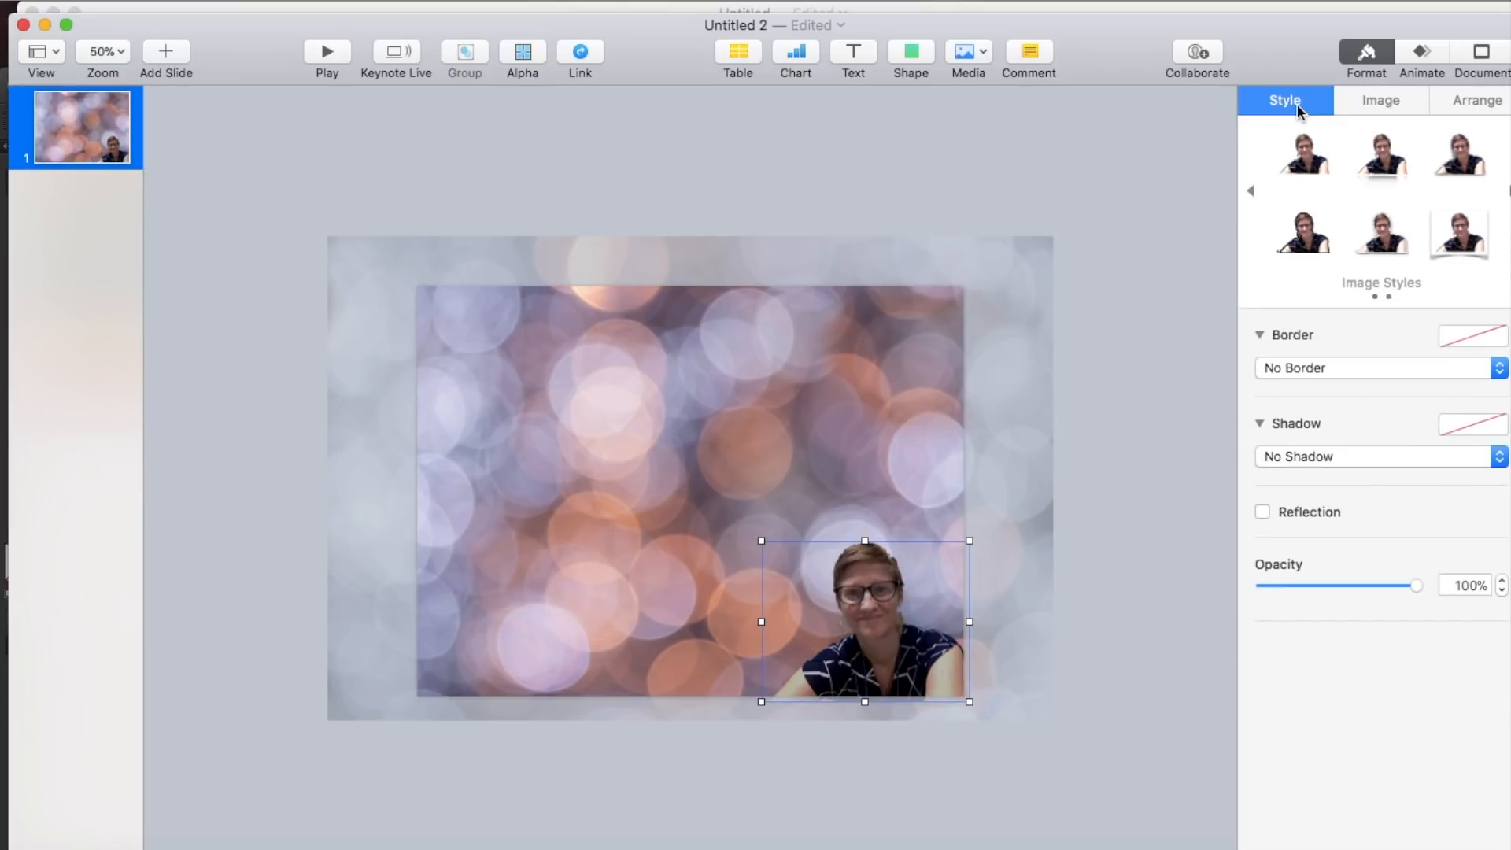
pyautogui.click(1269, 363)
pyautogui.click(1279, 382)
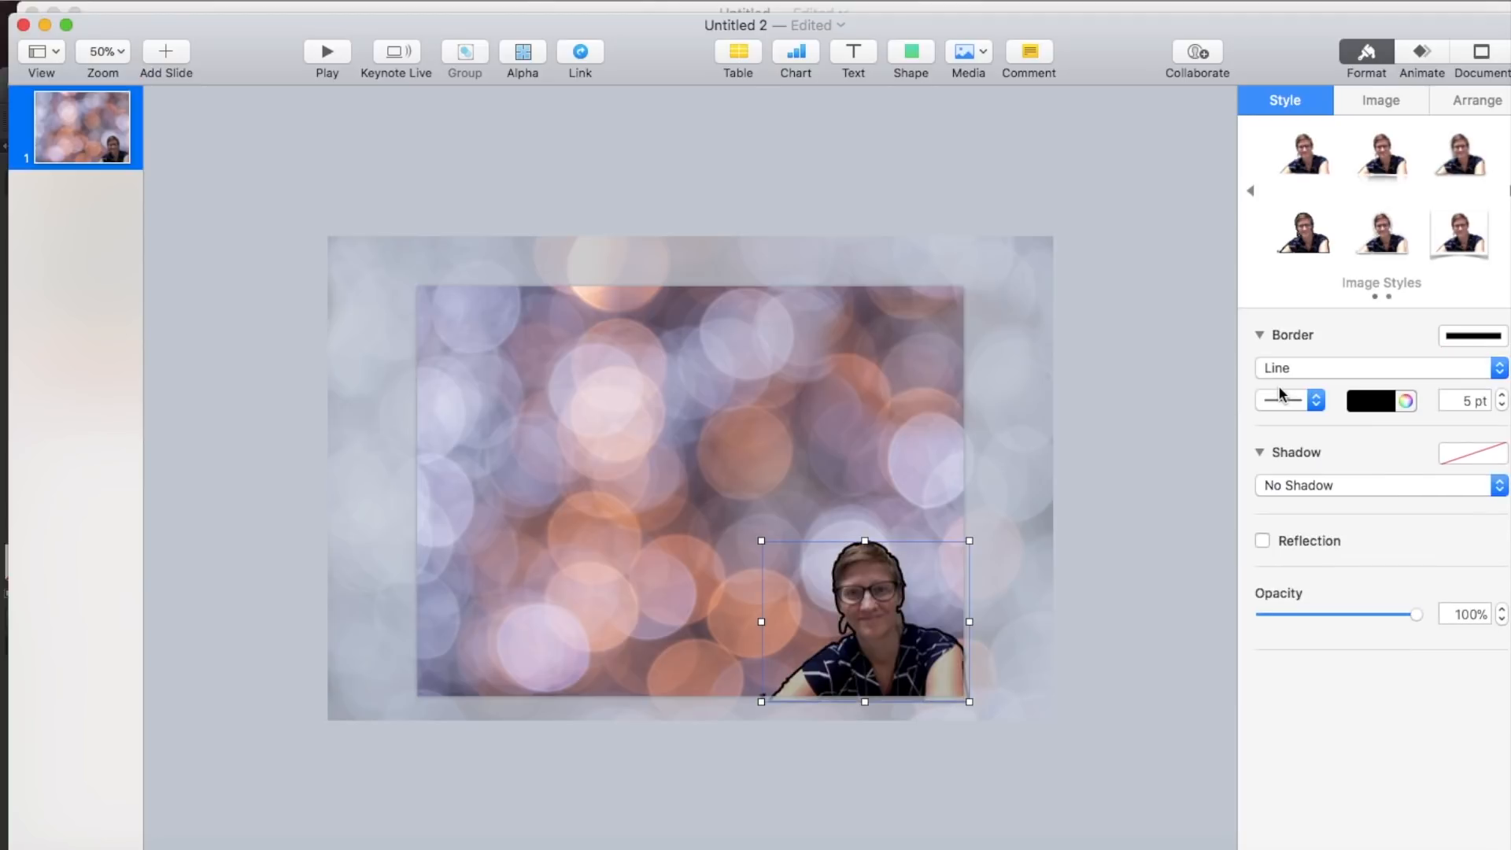
pyautogui.click(1383, 402)
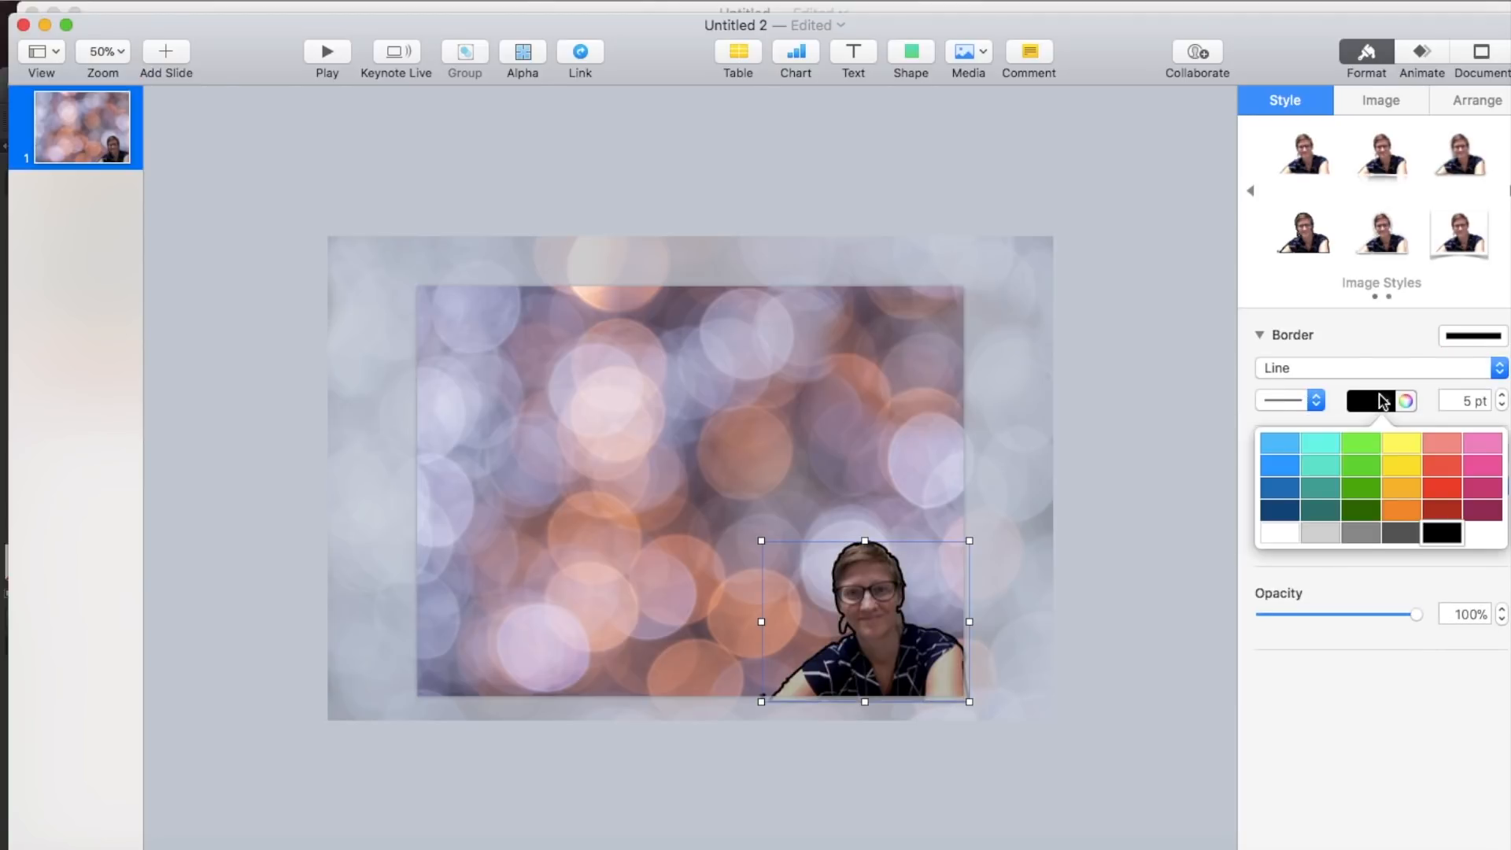
pyautogui.click(1484, 468)
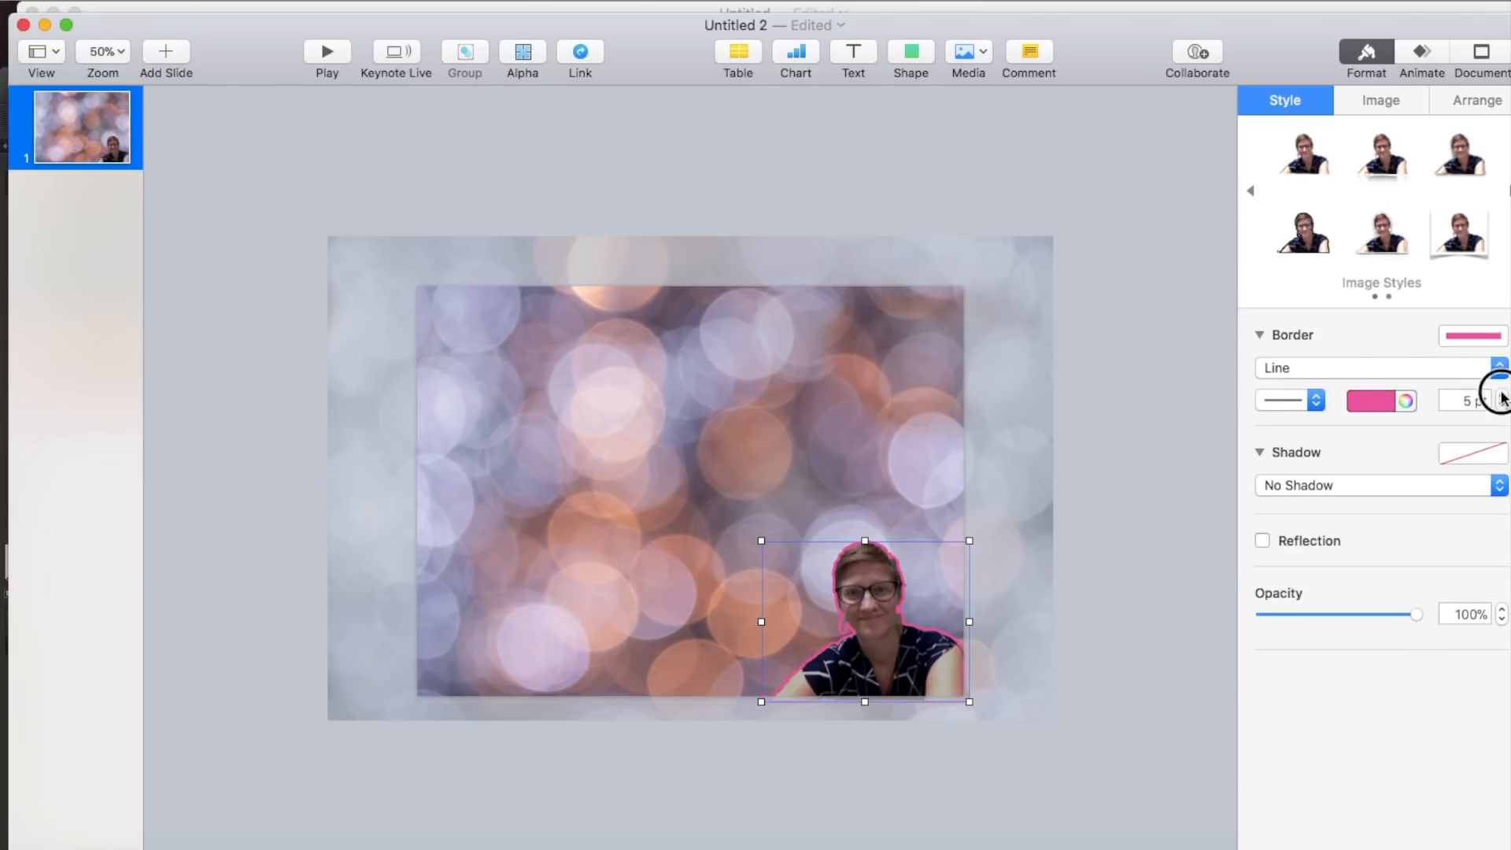
pyautogui.click(1200, 404)
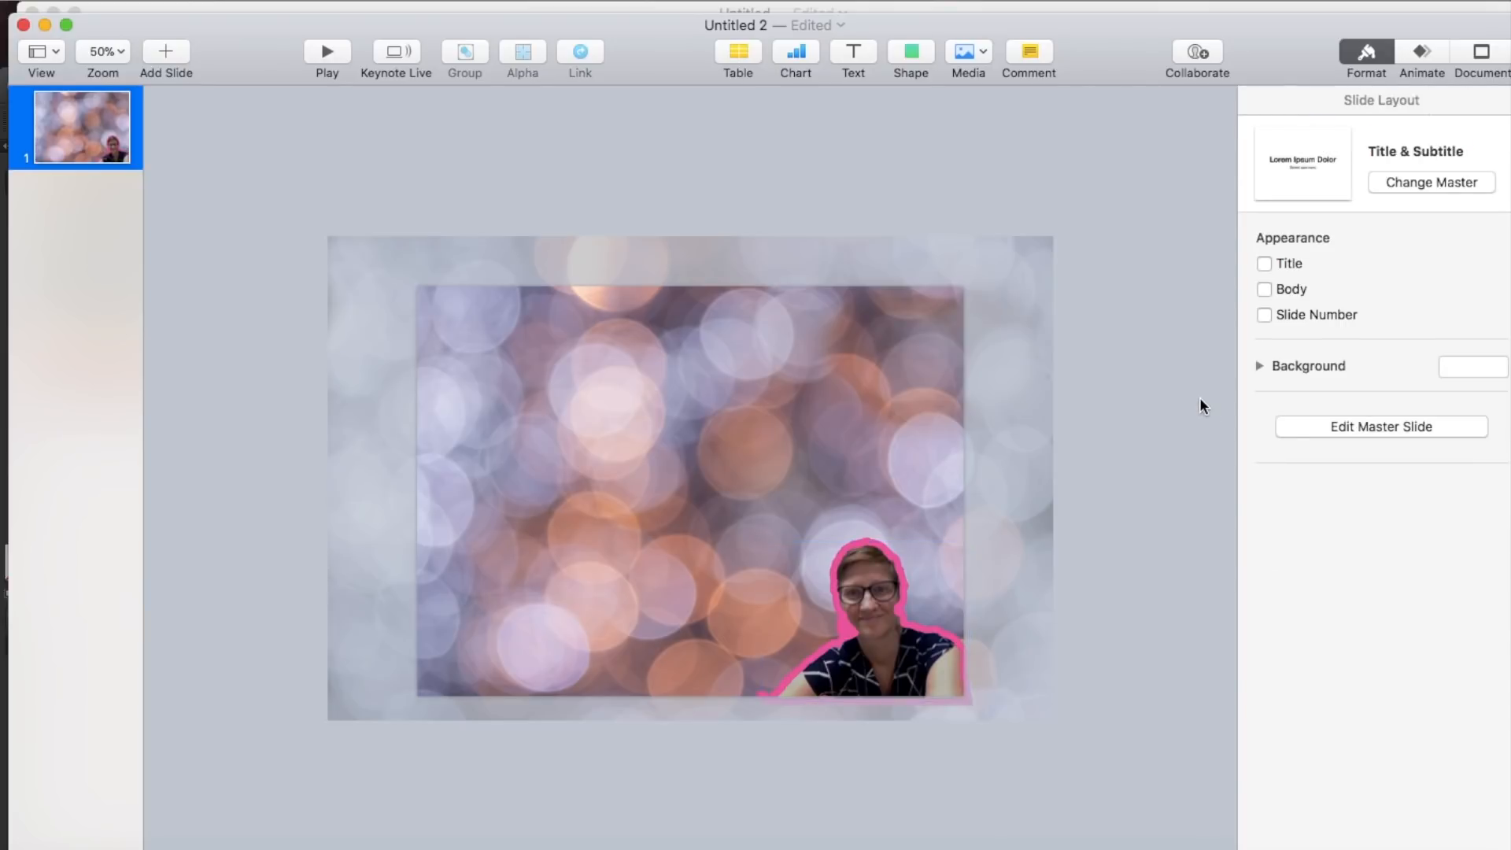
# - Switch to Pixabay in the browser and filter the circle image results to transparent ones
pyautogui.click(716, 532)
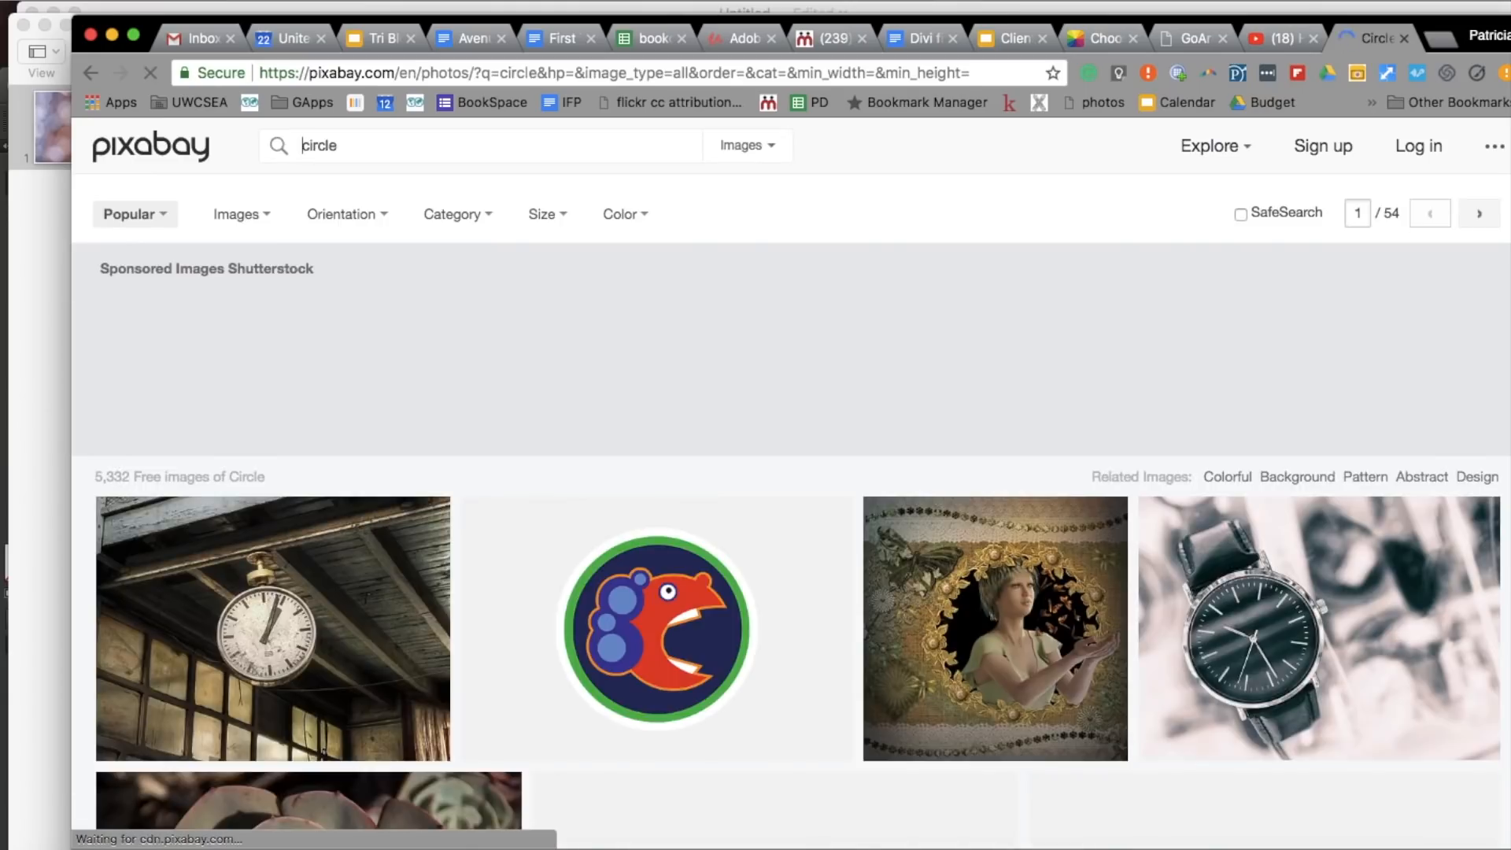
pyautogui.click(626, 214)
pyautogui.click(652, 383)
# - Open the black ornamental floral circle frame and download it as a 640×640 PNG
pyautogui.scroll(-13, 663, 391)
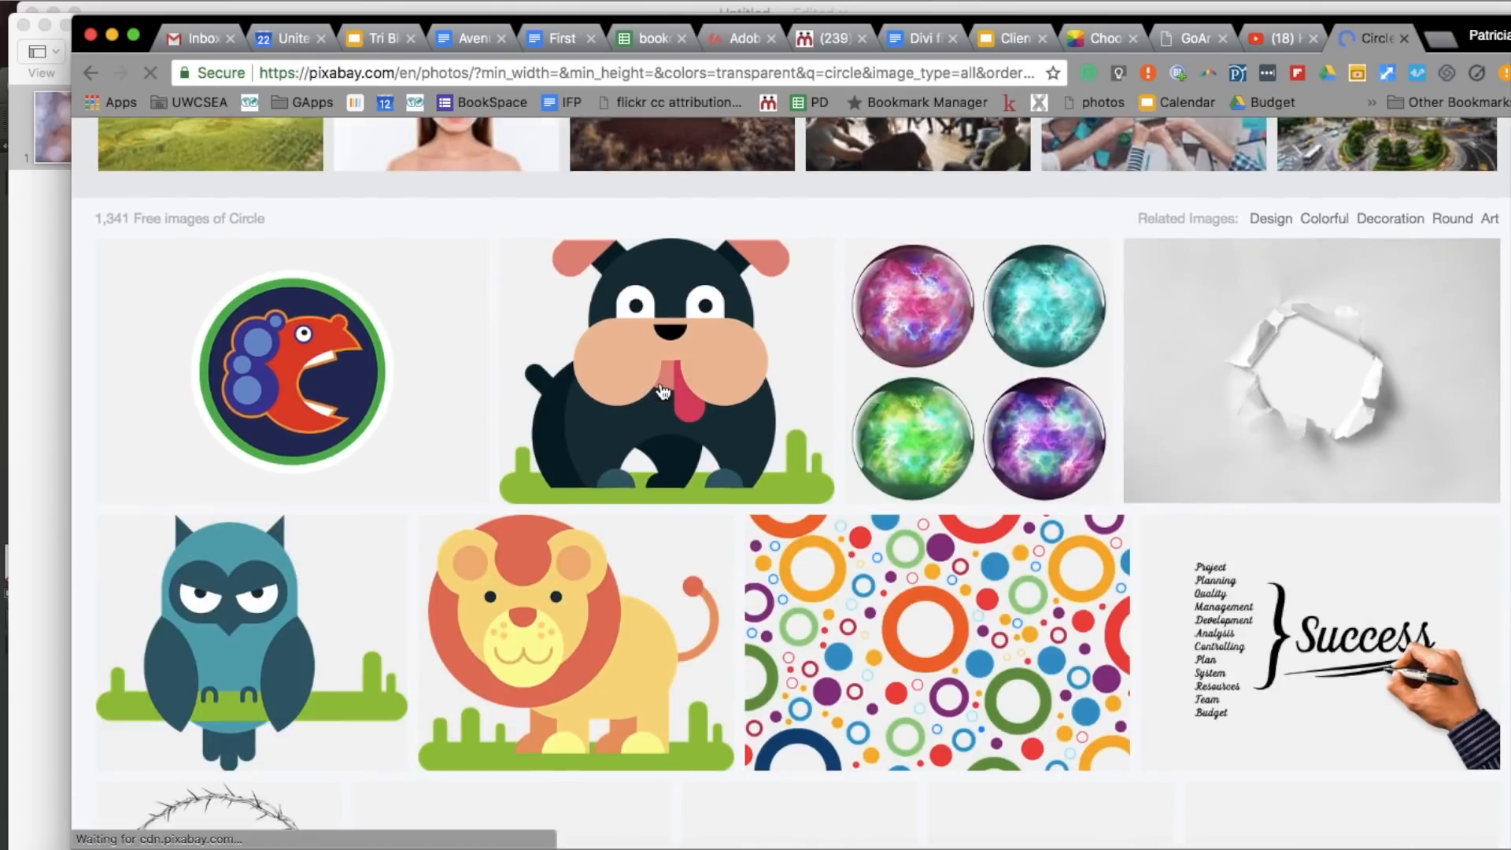
pyautogui.scroll(-20, 663, 391)
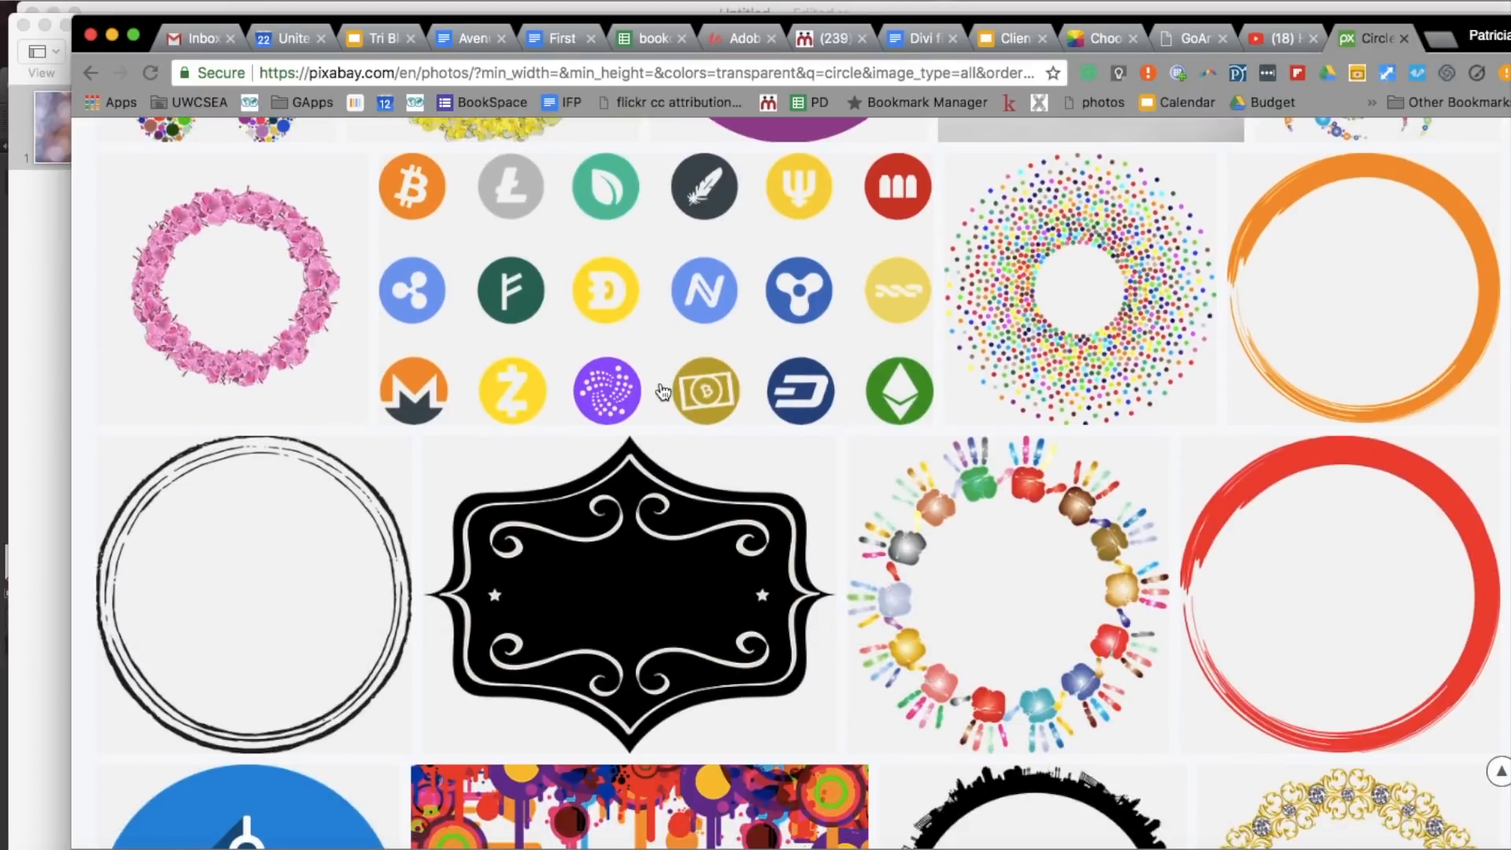
pyautogui.scroll(-8, 662, 391)
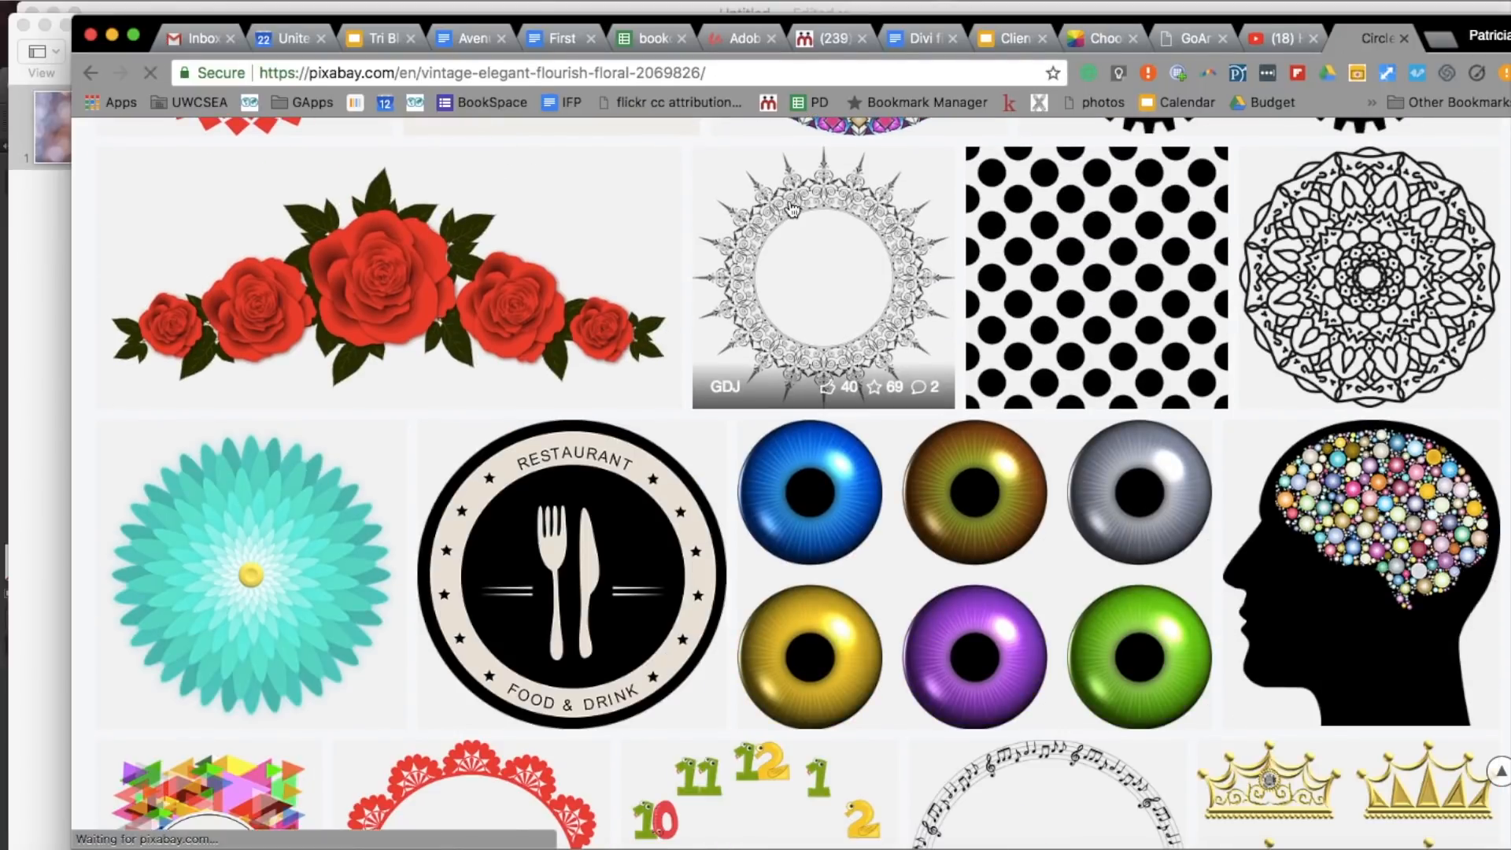
pyautogui.click(789, 209)
pyautogui.click(1275, 508)
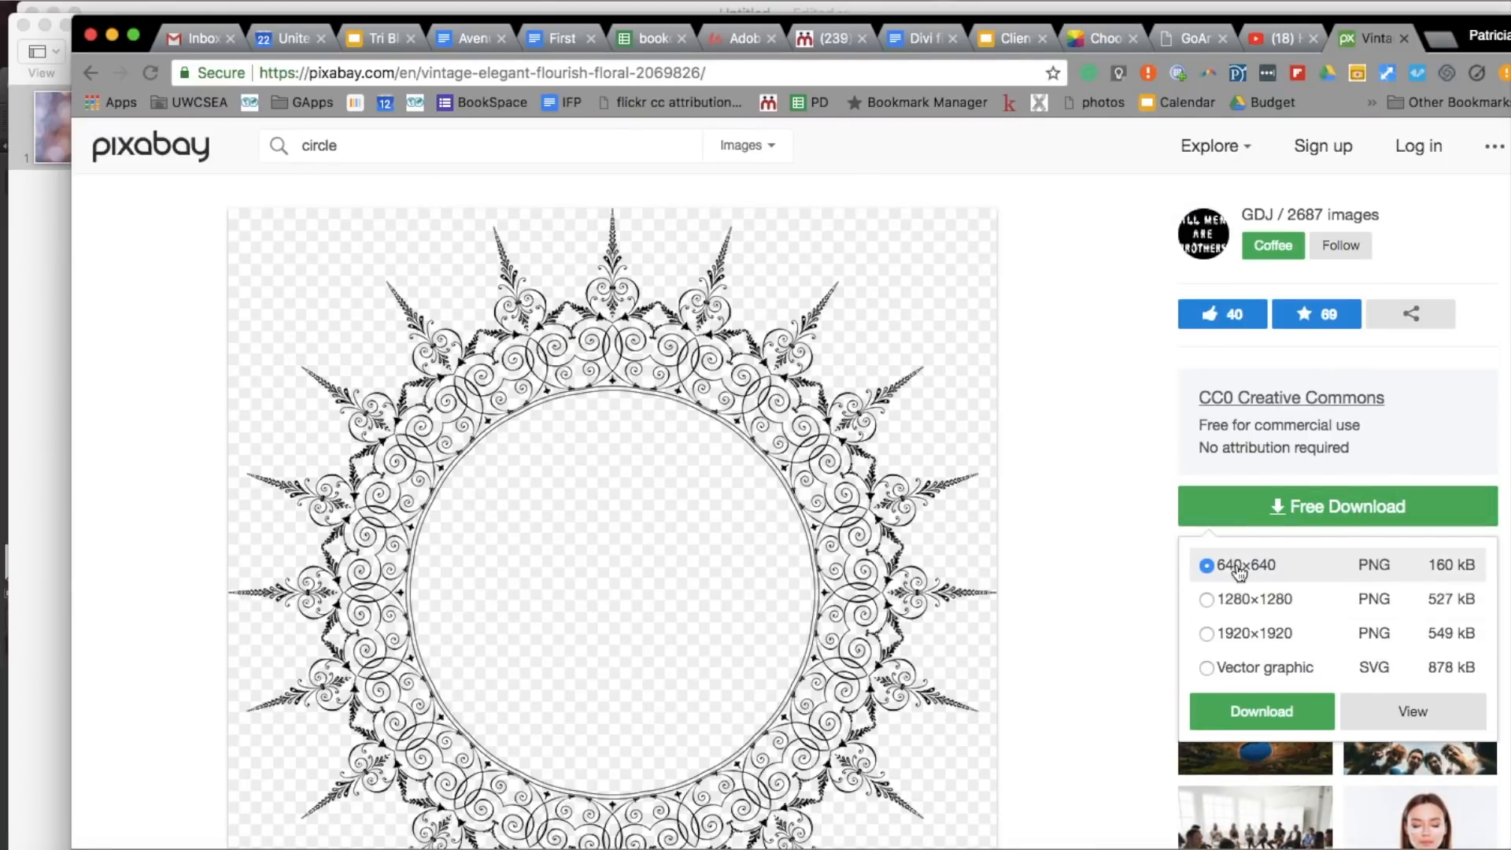
pyautogui.click(1251, 711)
# - Return to the Pixabay results, search for "frame" and look through the images
pyautogui.click(91, 73)
pyautogui.scroll(-10, 383, 579)
pyautogui.scroll(-20, 382, 579)
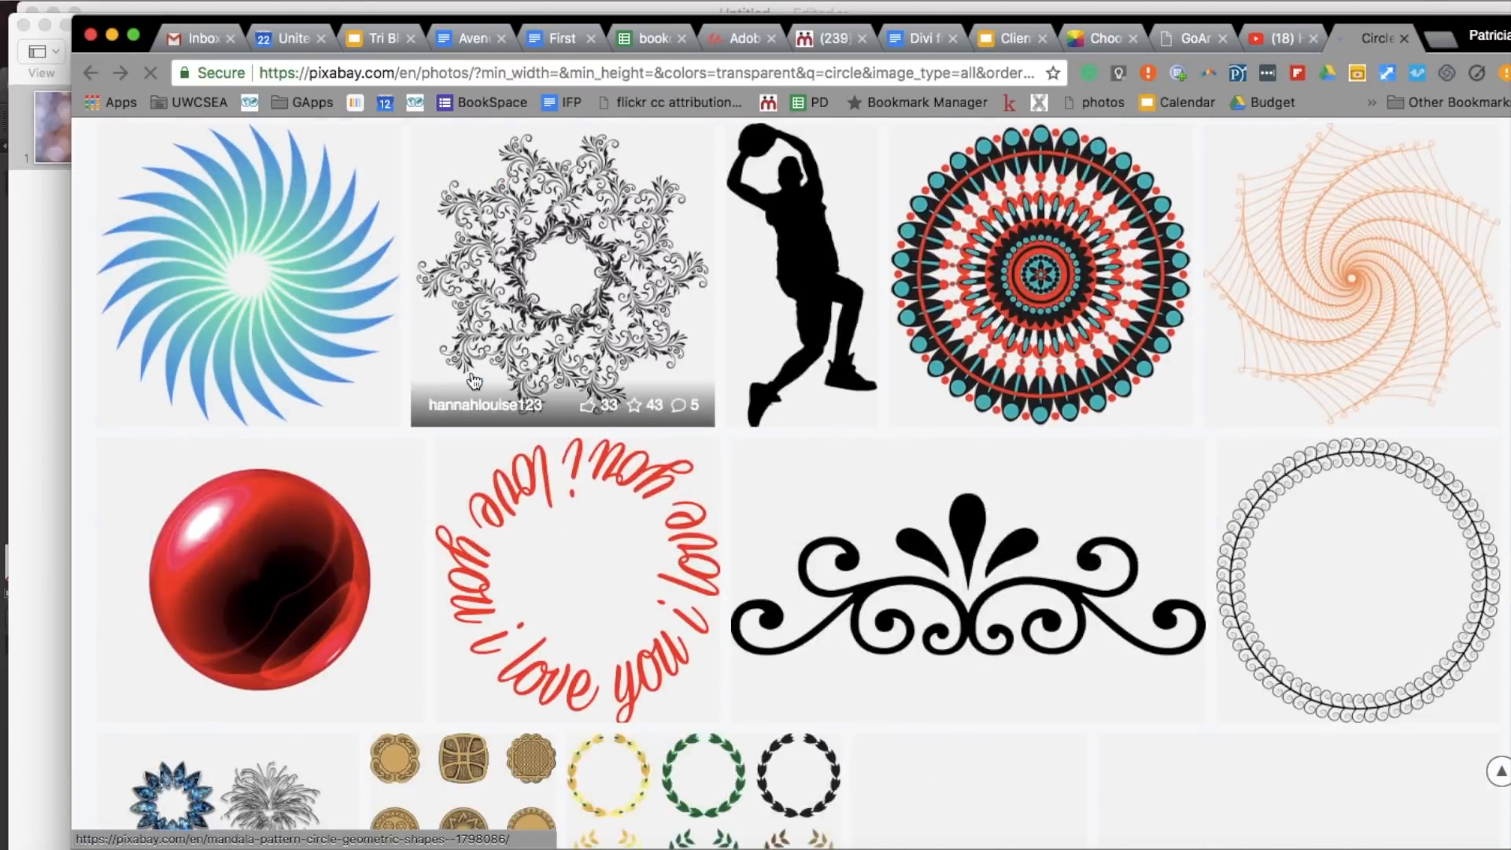
pyautogui.scroll(18, 473, 378)
pyautogui.scroll(10, 470, 370)
pyautogui.doubleClick(321, 146)
pyautogui.write('frame')
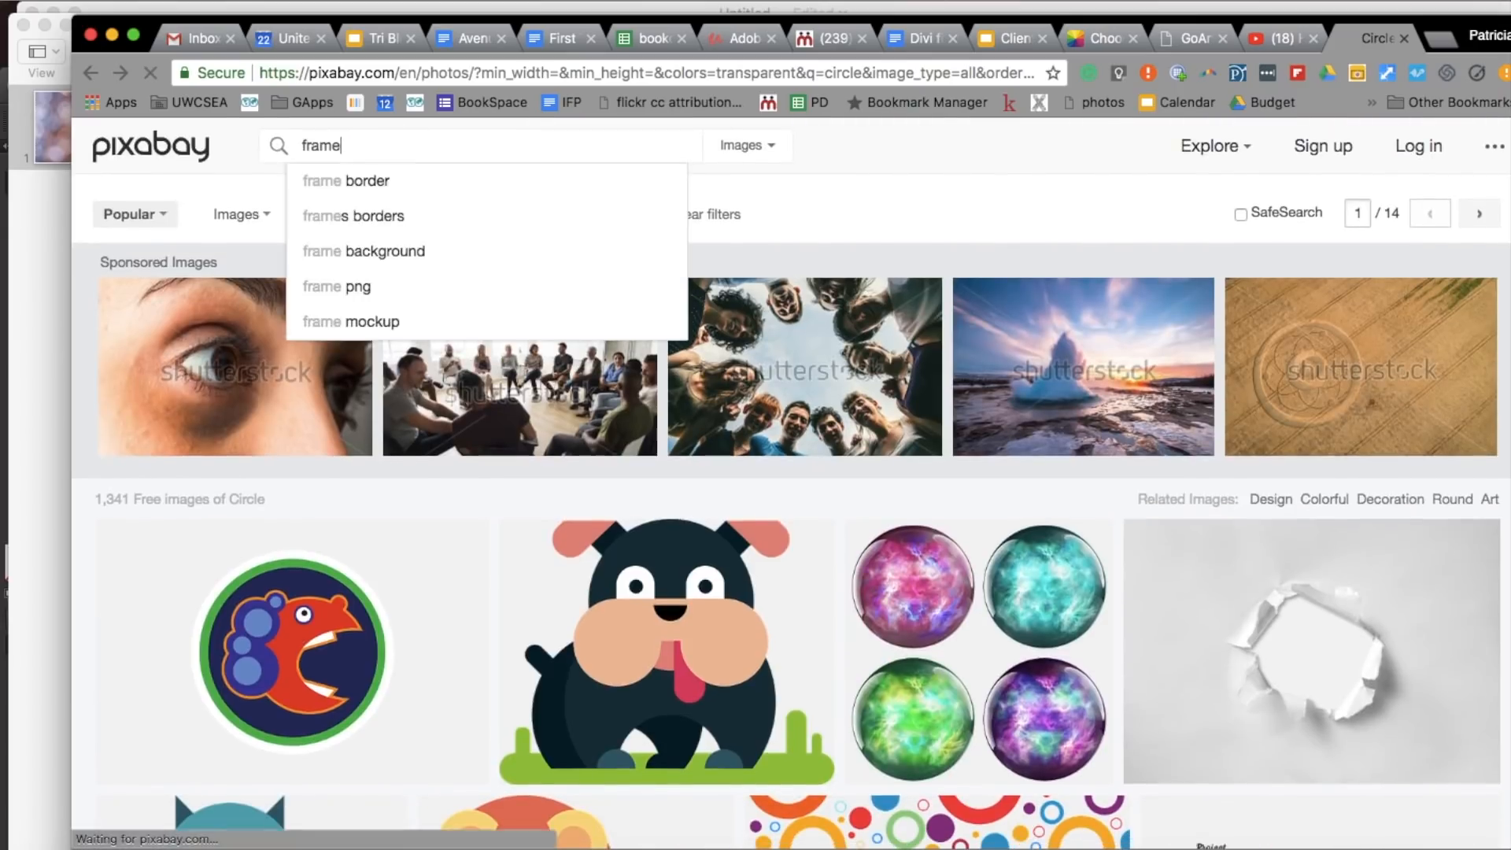
pyautogui.press('Return')
pyautogui.scroll(-15, 792, 636)
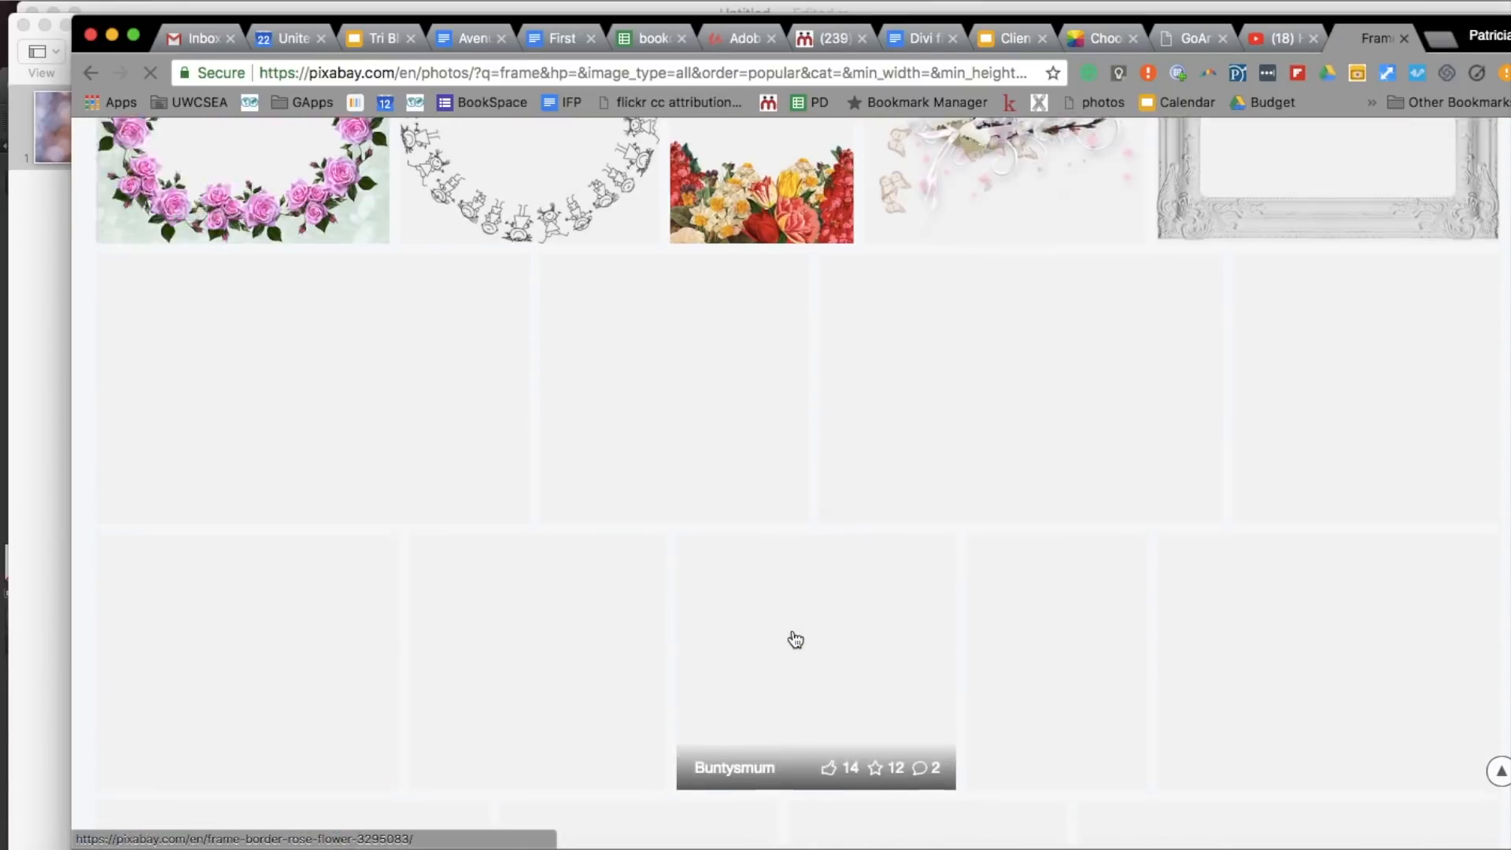
pyautogui.scroll(-10, 792, 630)
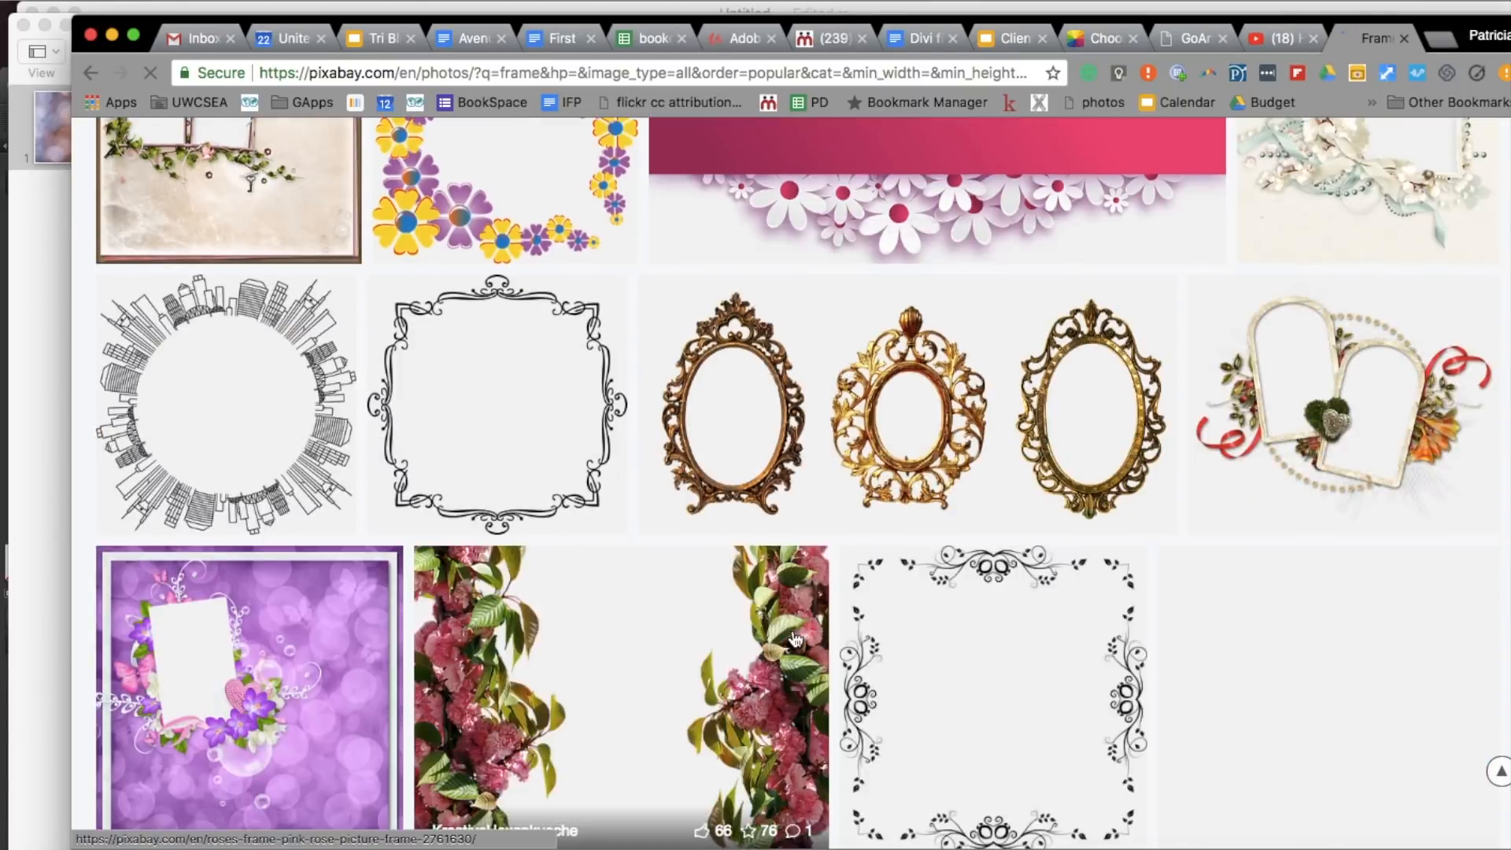
# - Search Pixabay for "arrow" images
pyautogui.scroll(20, 796, 638)
pyautogui.doubleClick(442, 157)
pyautogui.write('arrow')
pyautogui.press('Return')
# - Open the illustration of four coloured location pins and save it as a PNG image
pyautogui.scroll(-5, 720, 698)
pyautogui.scroll(-5, 719, 696)
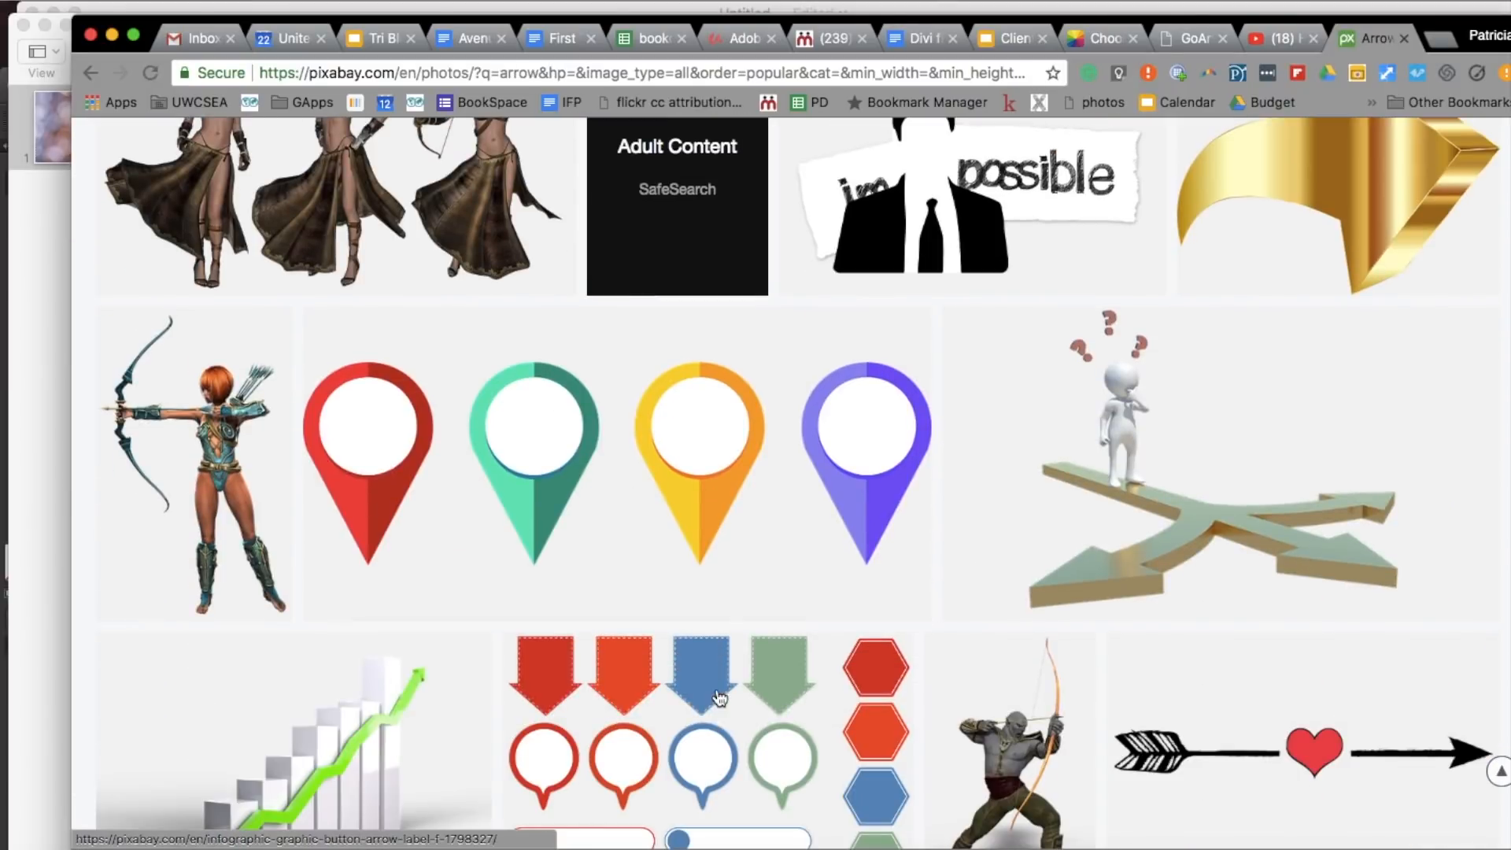
pyautogui.click(665, 489)
pyautogui.click(1311, 524)
pyautogui.click(1262, 711)
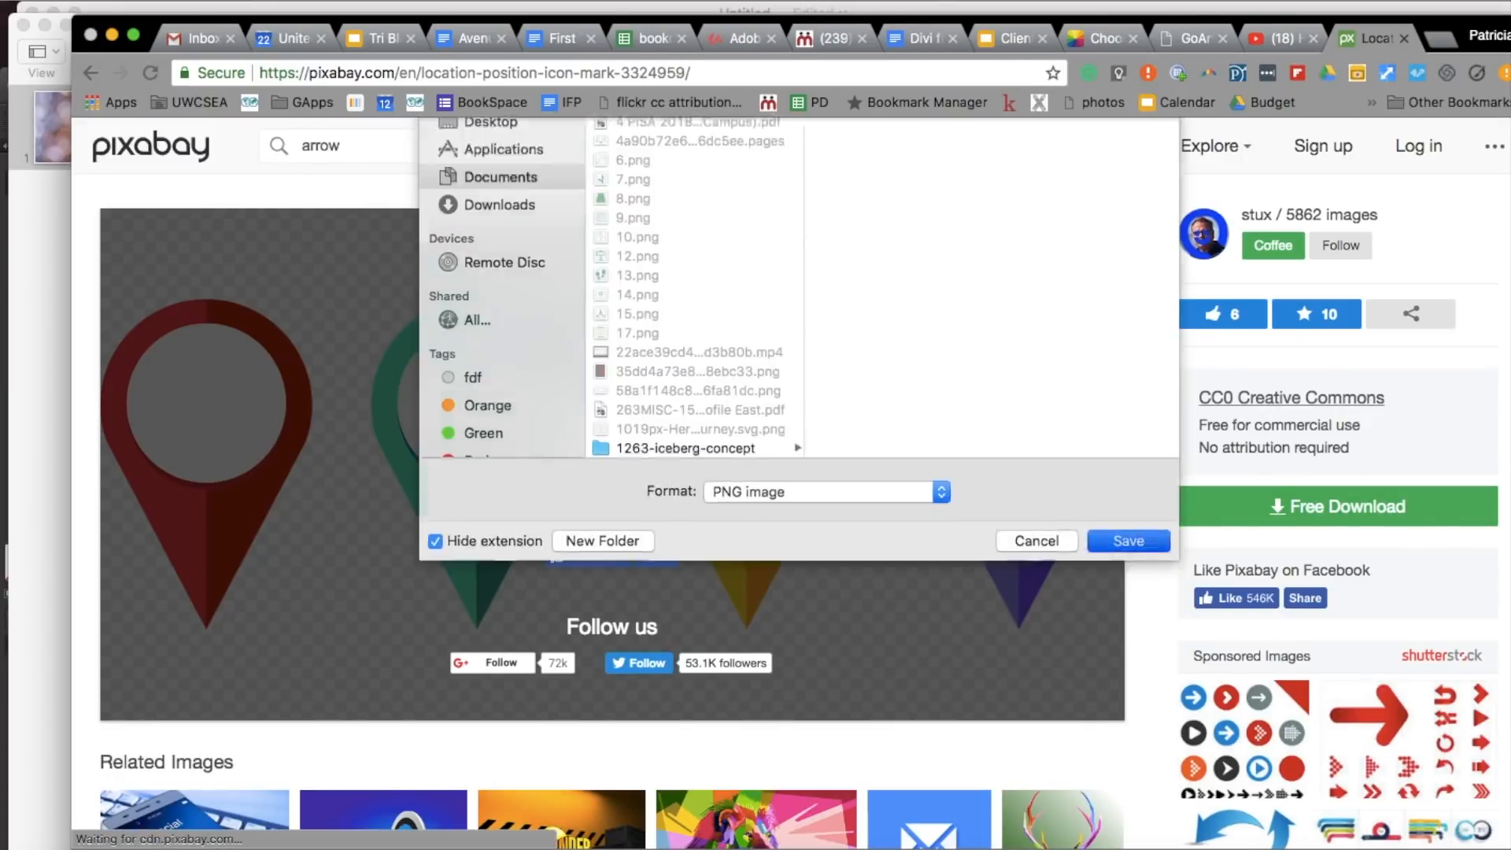
pyautogui.press('Return')
# - Open the pexels.com website
pyautogui.click(776, 73)
pyautogui.write('ep')
pyautogui.press('BackSpace')
pyautogui.press('BackSpace')
pyautogui.write('pexels.com')
pyautogui.press('Return')
# - Search Pexels for "background" and open one of the photos
pyautogui.write('background')
pyautogui.press('Return')
pyautogui.scroll(-20, 309, 460)
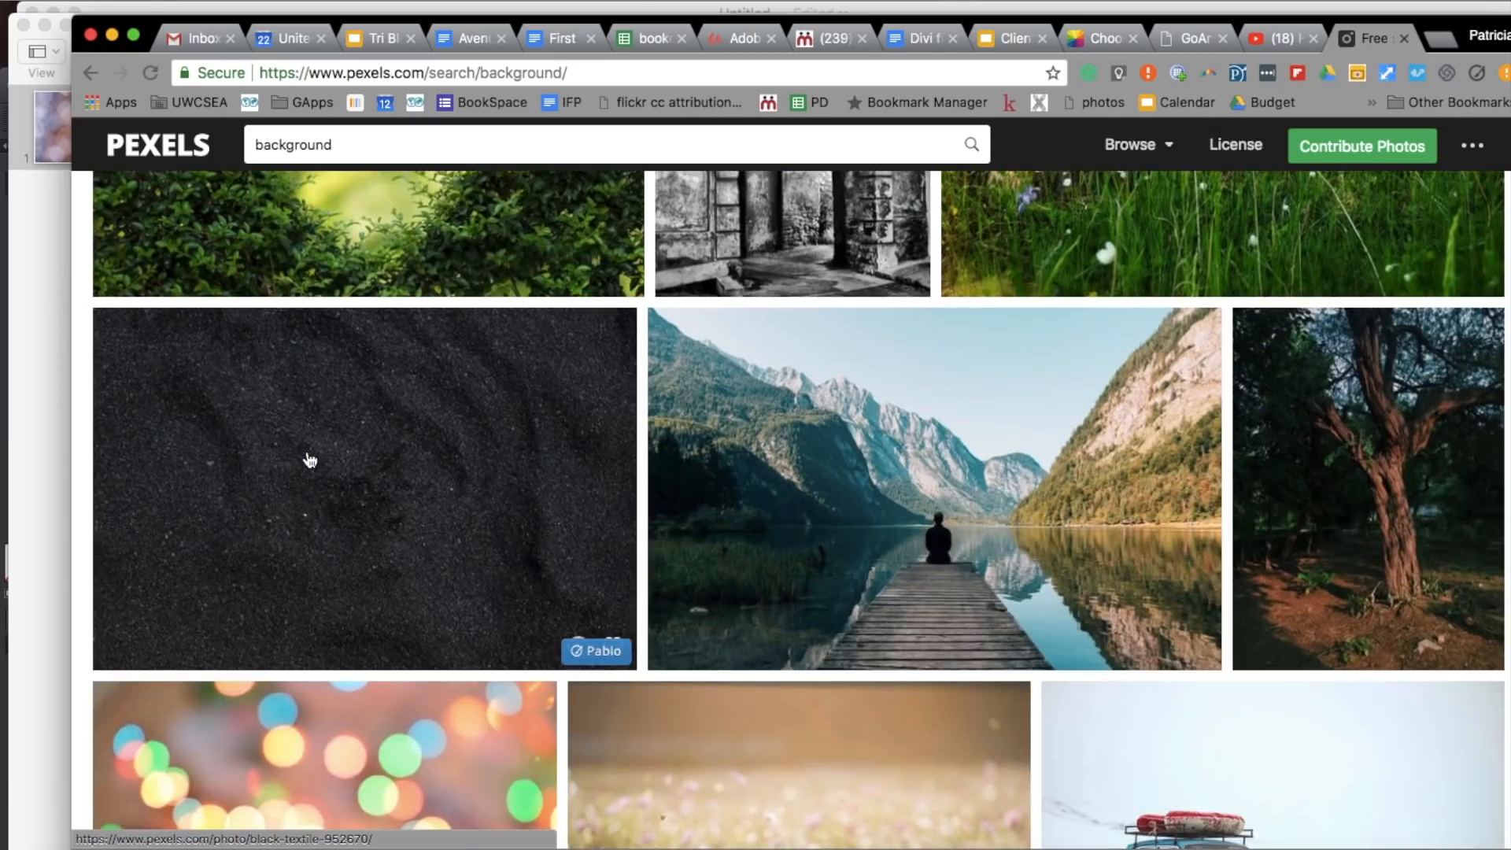
pyautogui.click(307, 454)
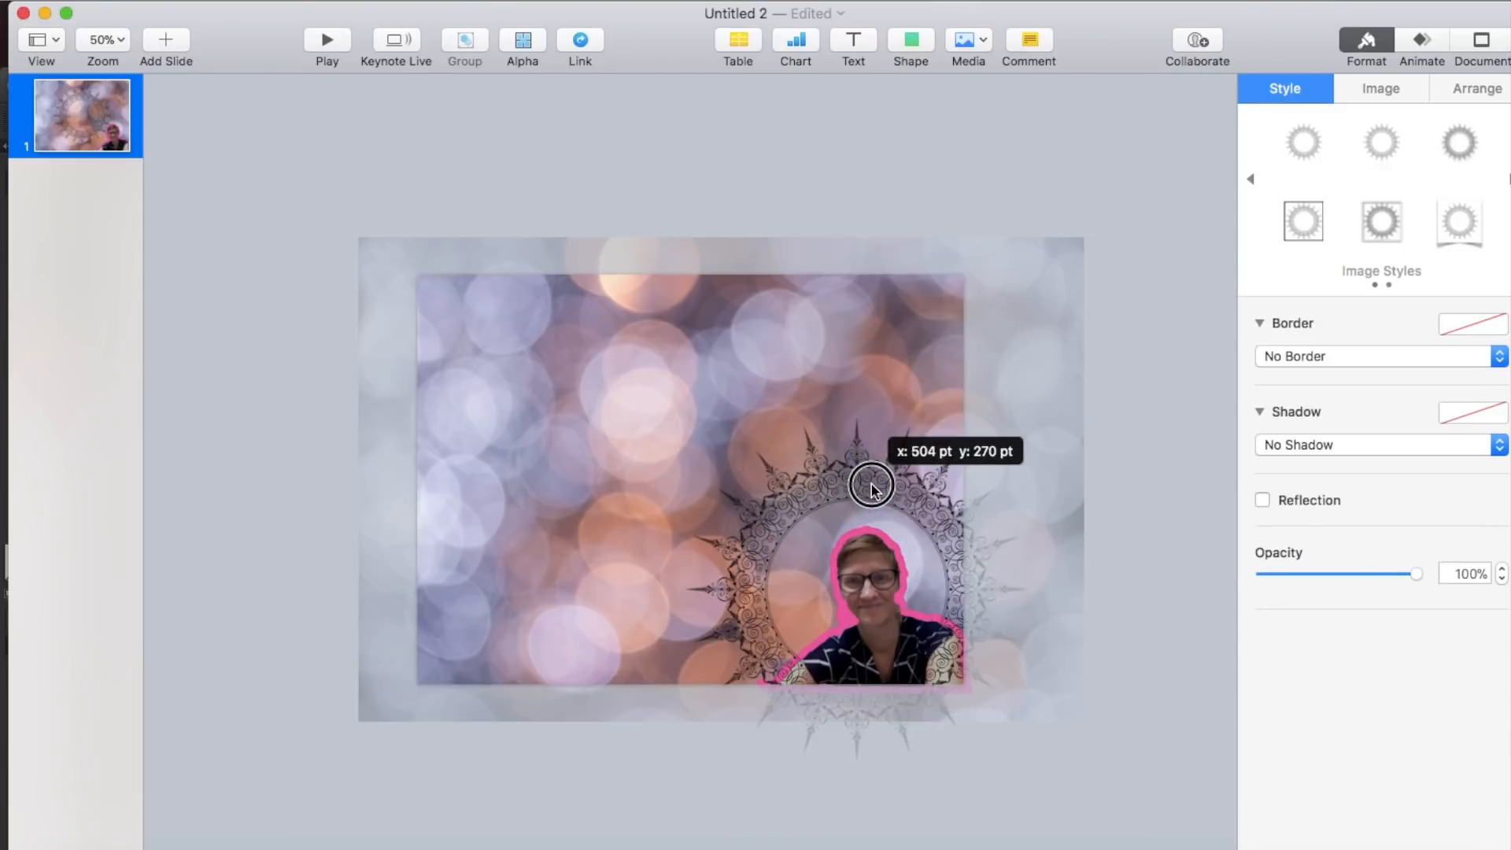
# - Switch to Keynote, shrink the ornamental circle frame and place it in the slide's upper left area
pyautogui.moveTo(860, 489); pyautogui.dragTo(563, 446)
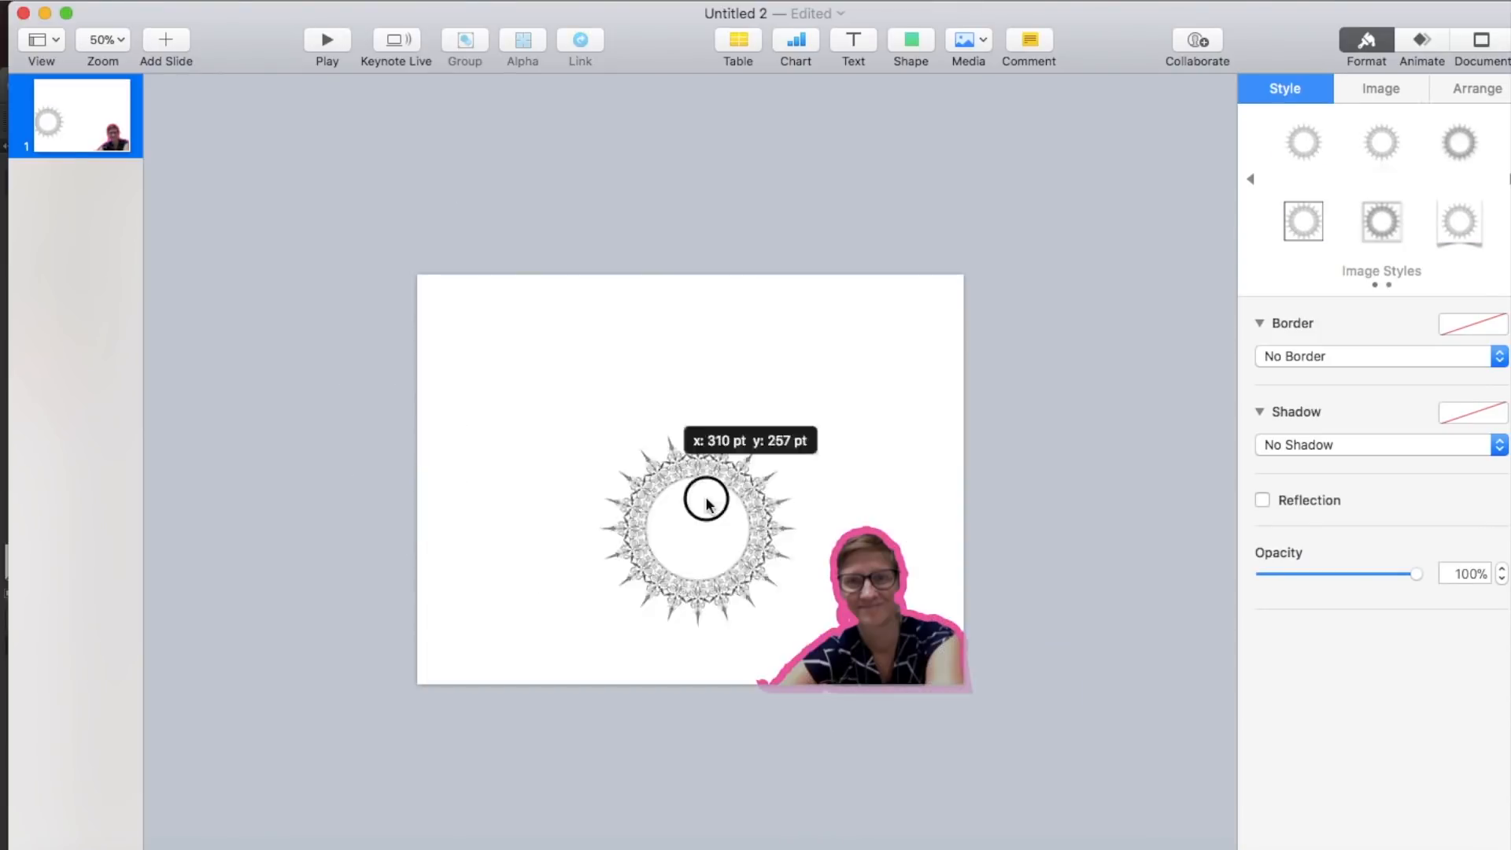
pyautogui.moveTo(705, 496); pyautogui.dragTo(524, 397)
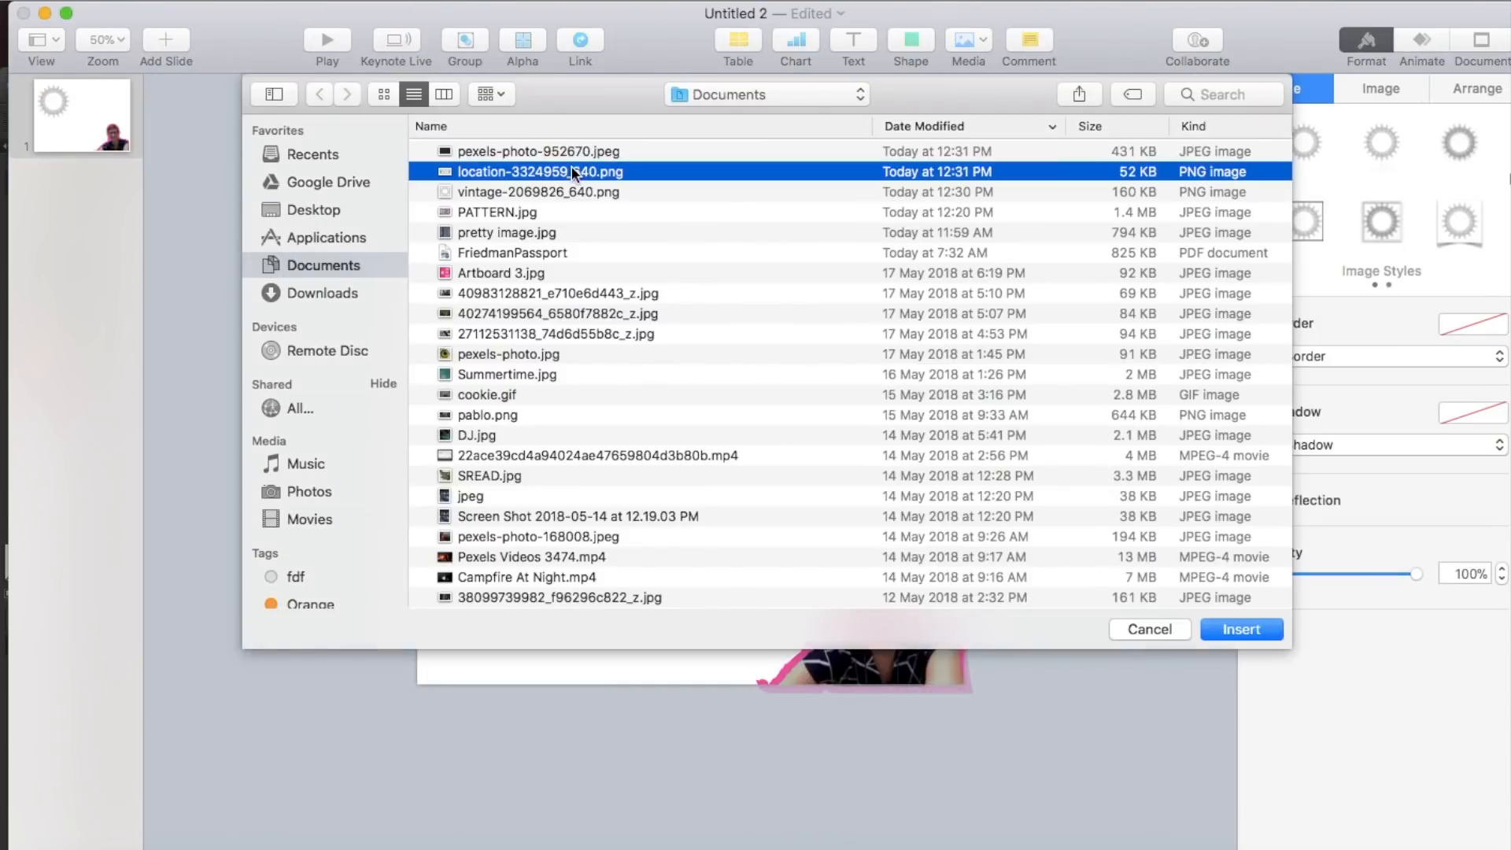
# - Insert the location pins and the dark textured background image, and set the background's opacity to 71%
pyautogui.click(1238, 628)
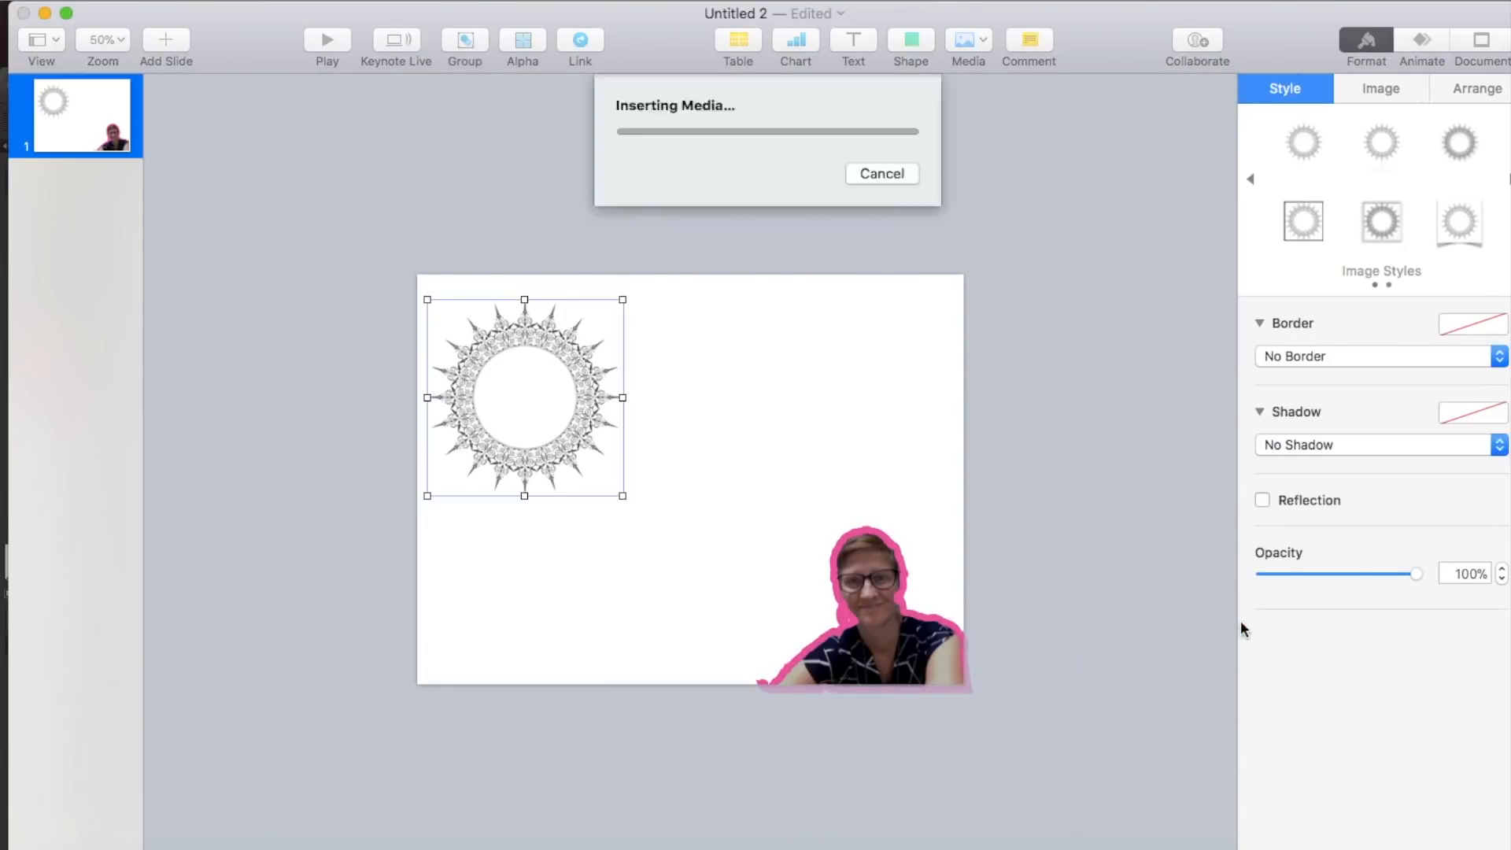
pyautogui.click(1242, 629)
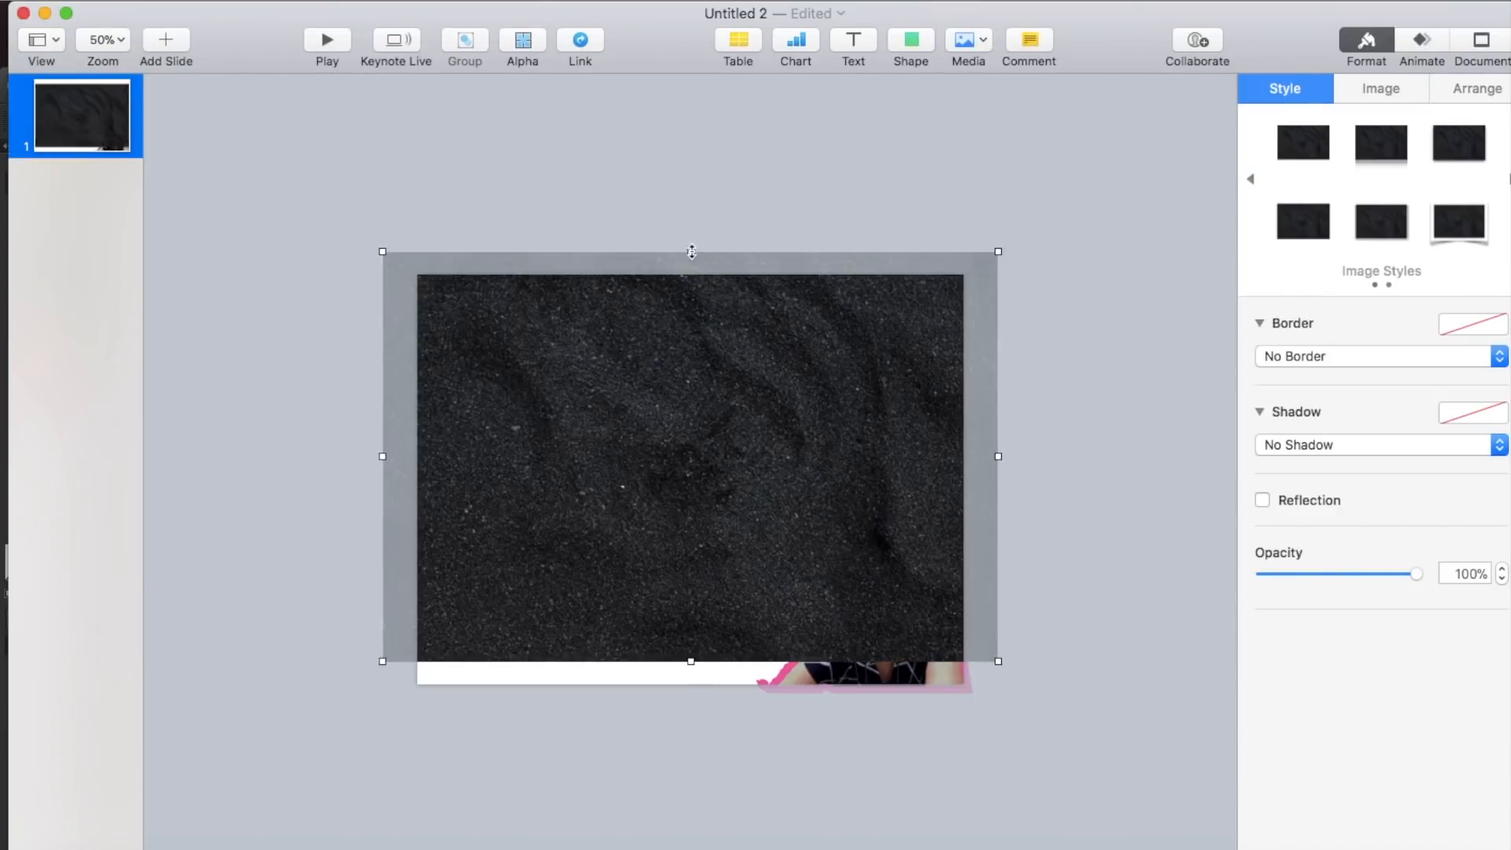
pyautogui.moveTo(1417, 574); pyautogui.dragTo(1359, 564)
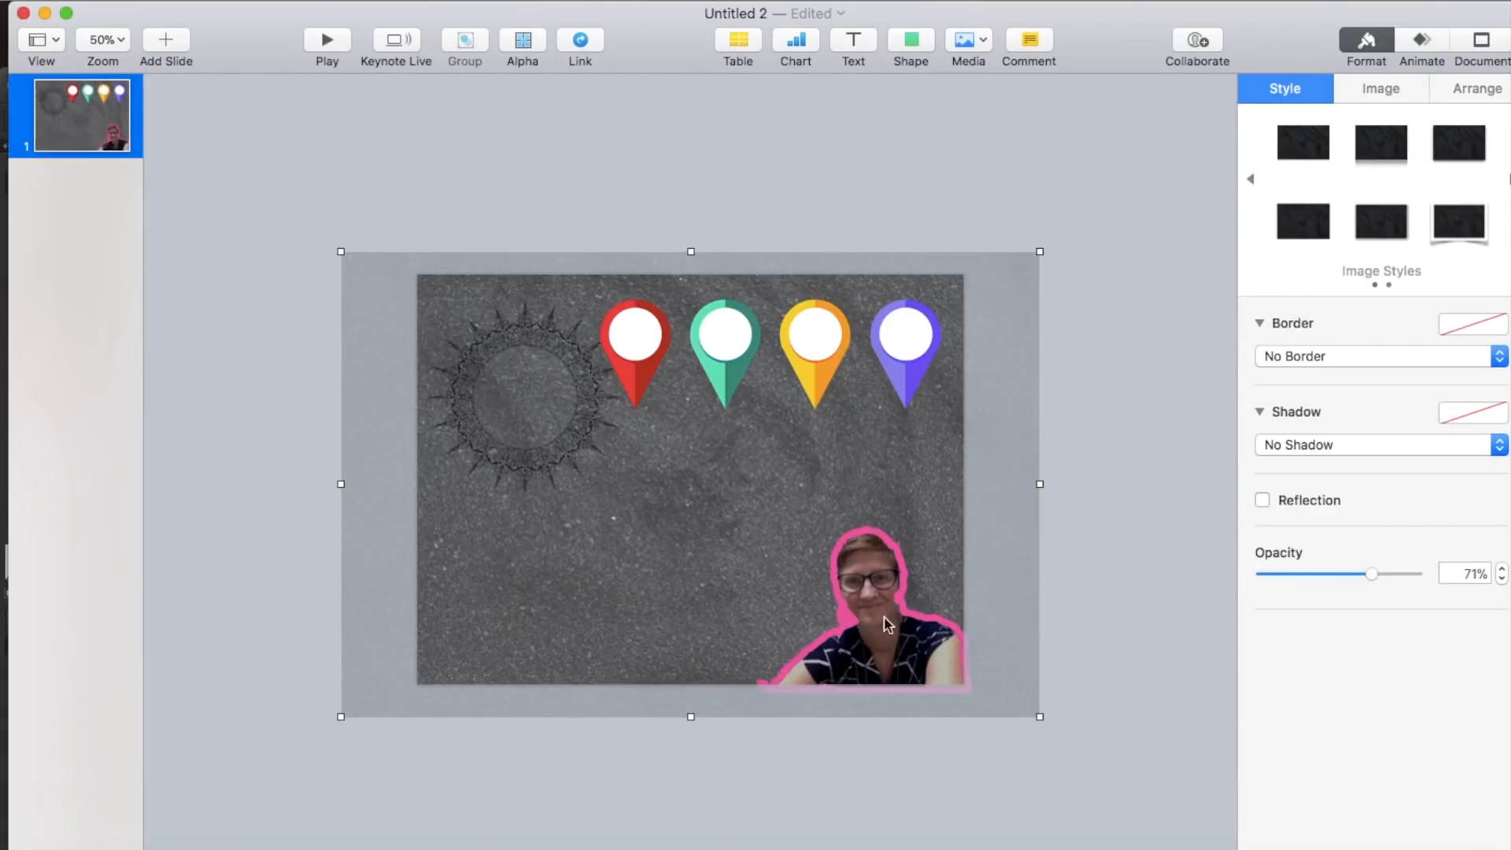
# - Try a 13 pt pink line border on the ornamental circle frame
pyautogui.click(524, 397)
pyautogui.click(1422, 92)
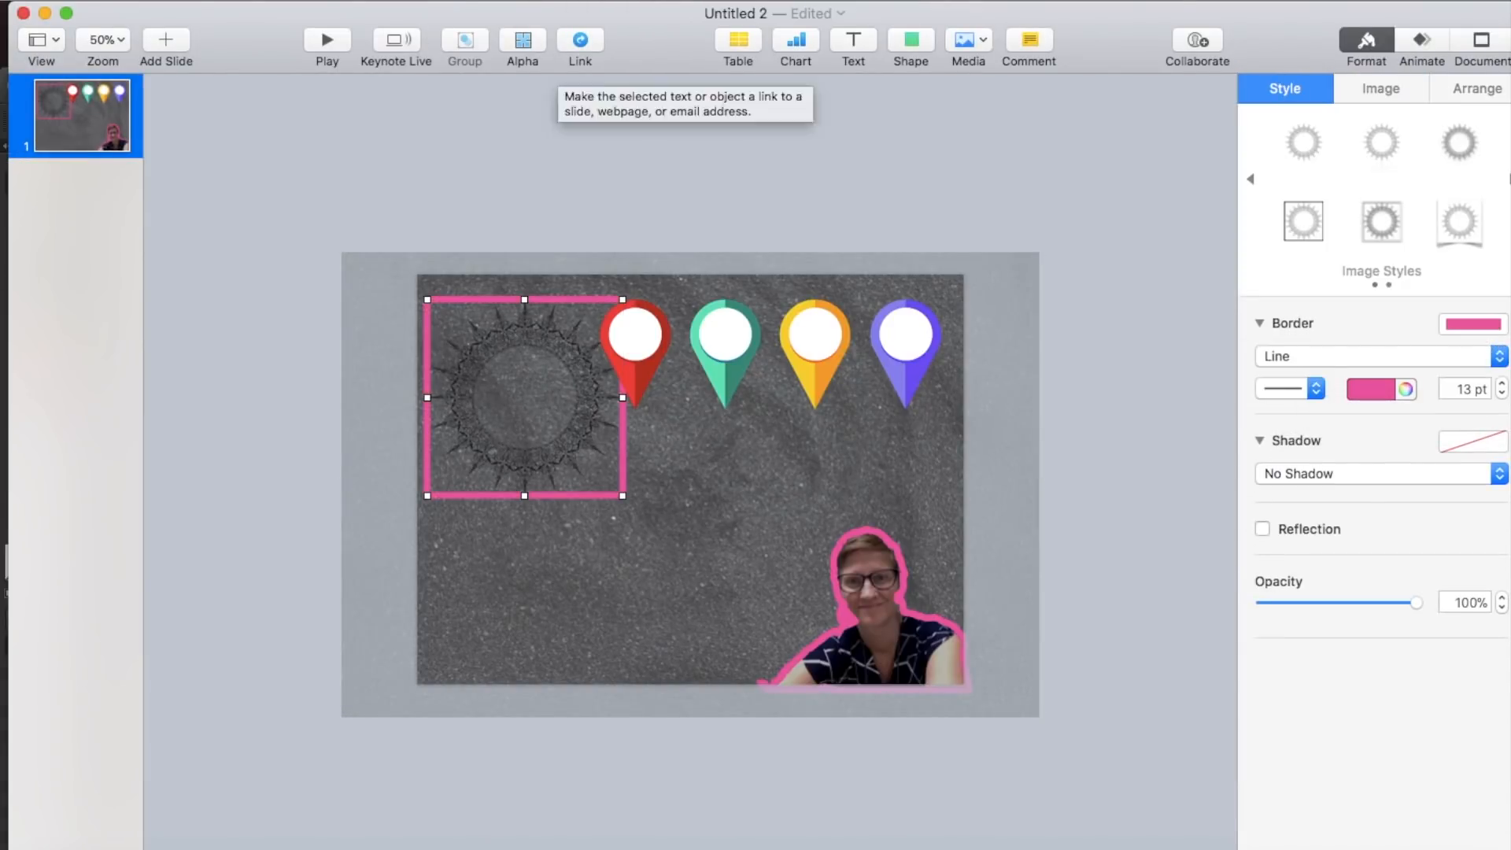
# - Remove the ornamental circle frame and change the portrait's border colour to white
pyautogui.moveTo(525, 398); pyautogui.dragTo(803, 573)
pyautogui.click(869, 621)
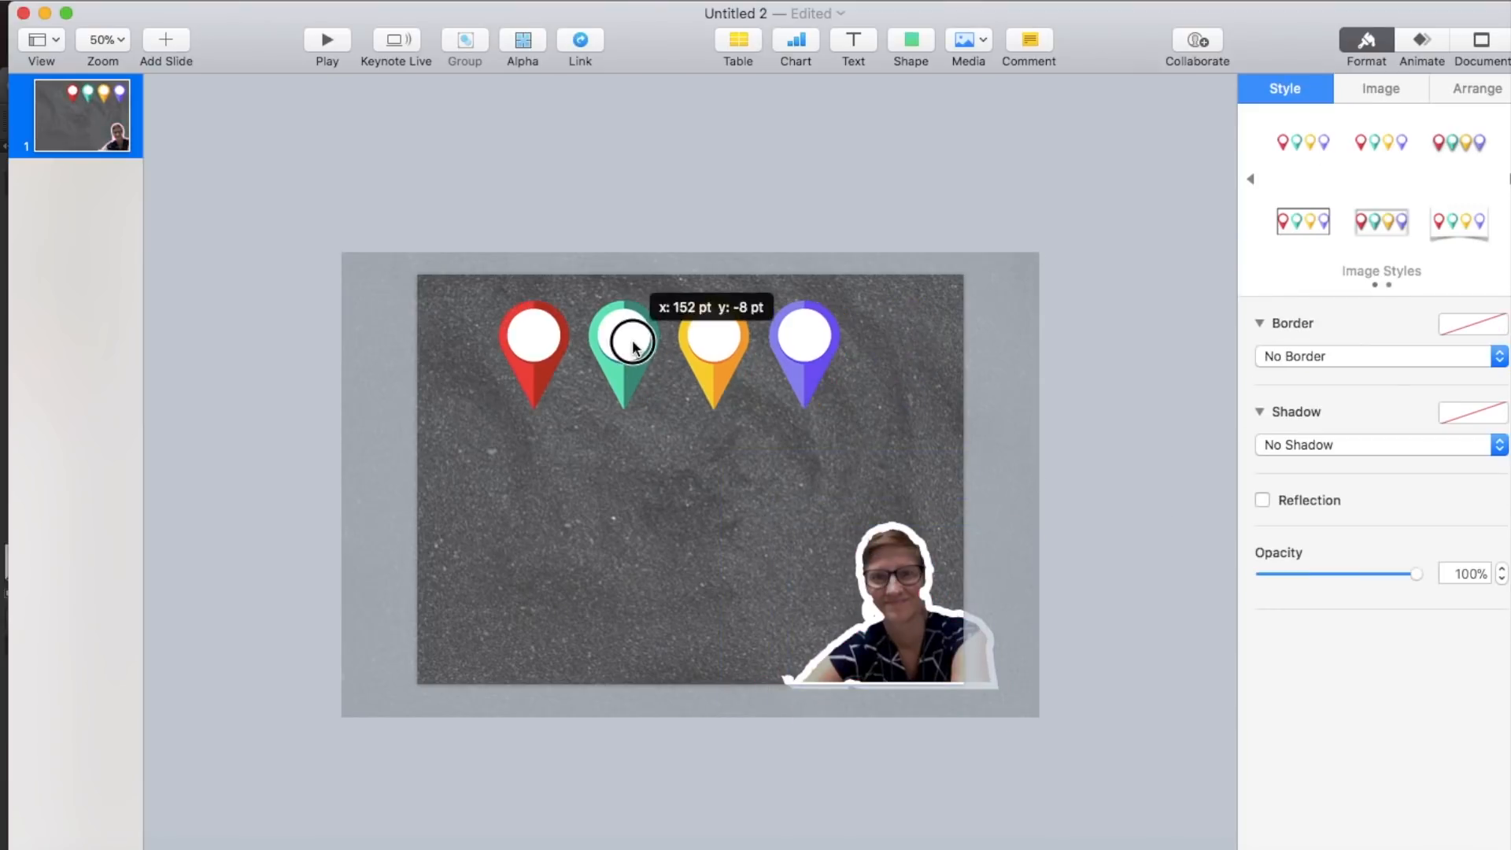
# - Add a reflection to the pins image, size it 666 by 333 pt, rotate it to 89.3° and place it along the slide's left side
pyautogui.moveTo(630, 338); pyautogui.dragTo(690, 514)
pyautogui.moveTo(635, 401); pyautogui.dragTo(636, 370)
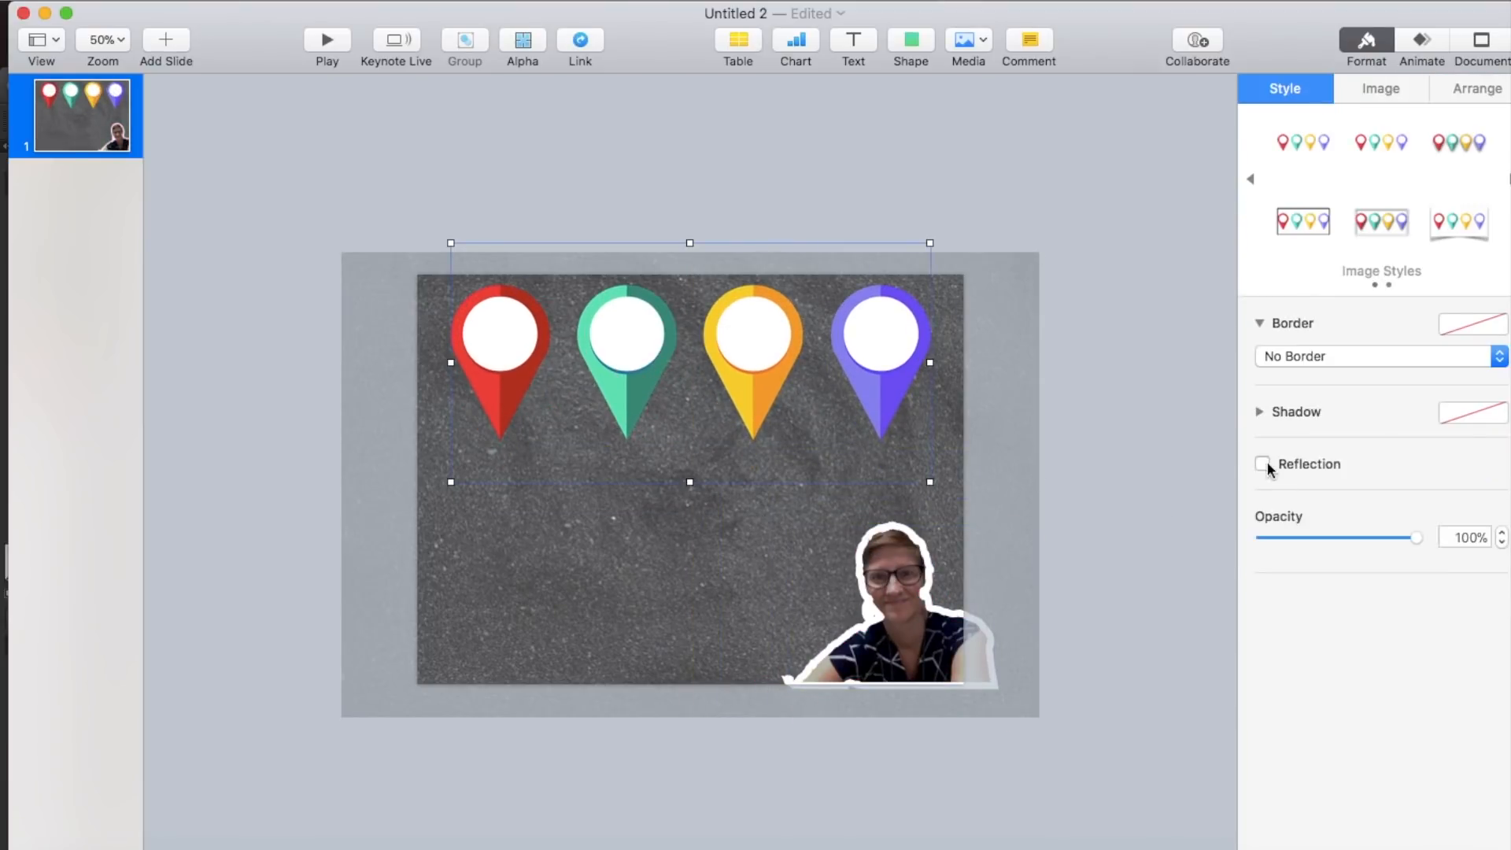
pyautogui.click(1262, 465)
pyautogui.click(1319, 356)
pyautogui.click(1319, 356)
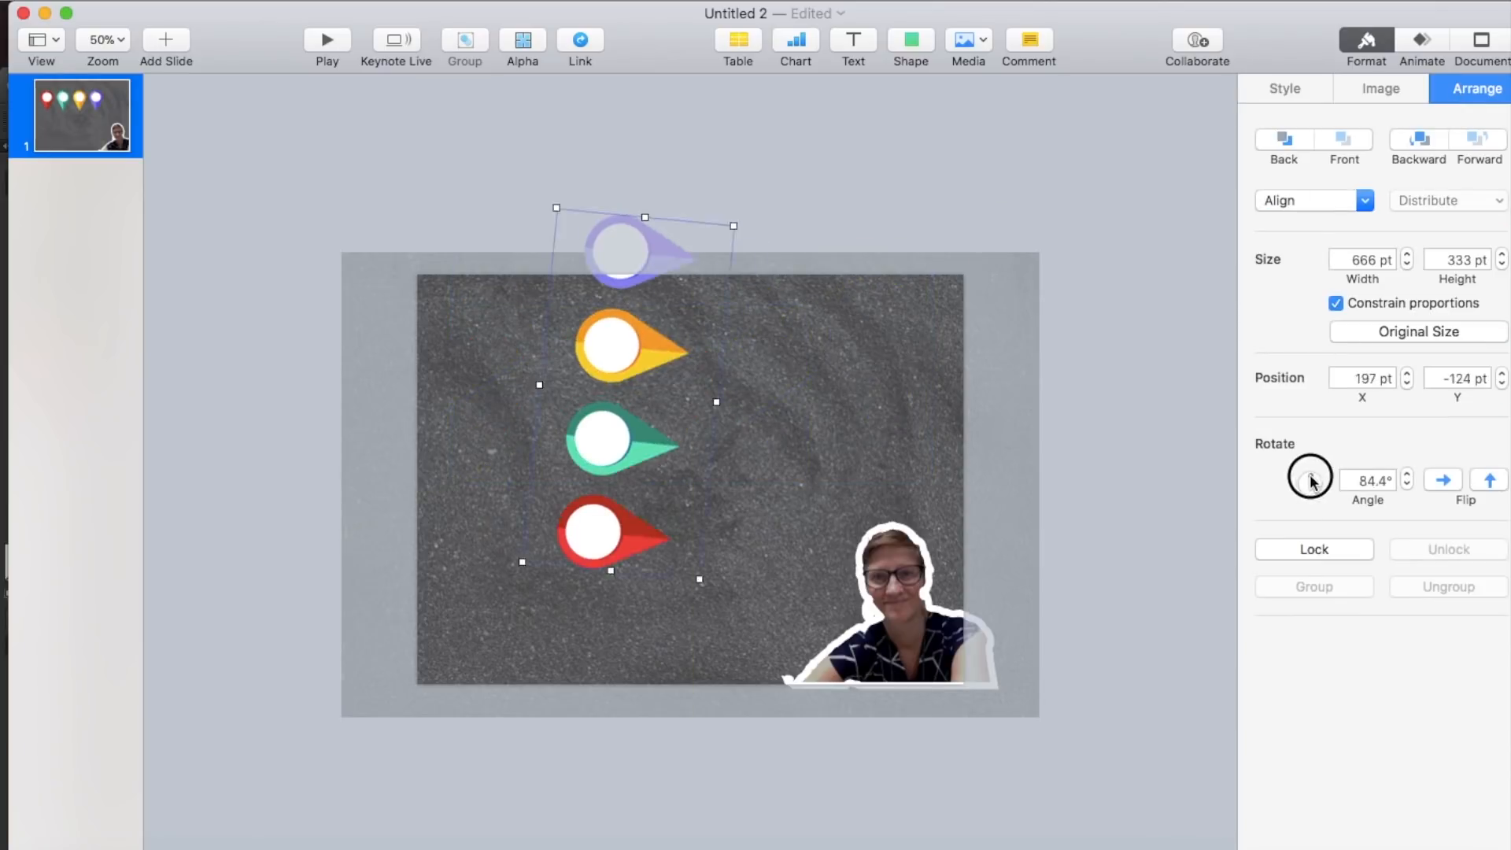
pyautogui.moveTo(594, 529); pyautogui.dragTo(469, 608)
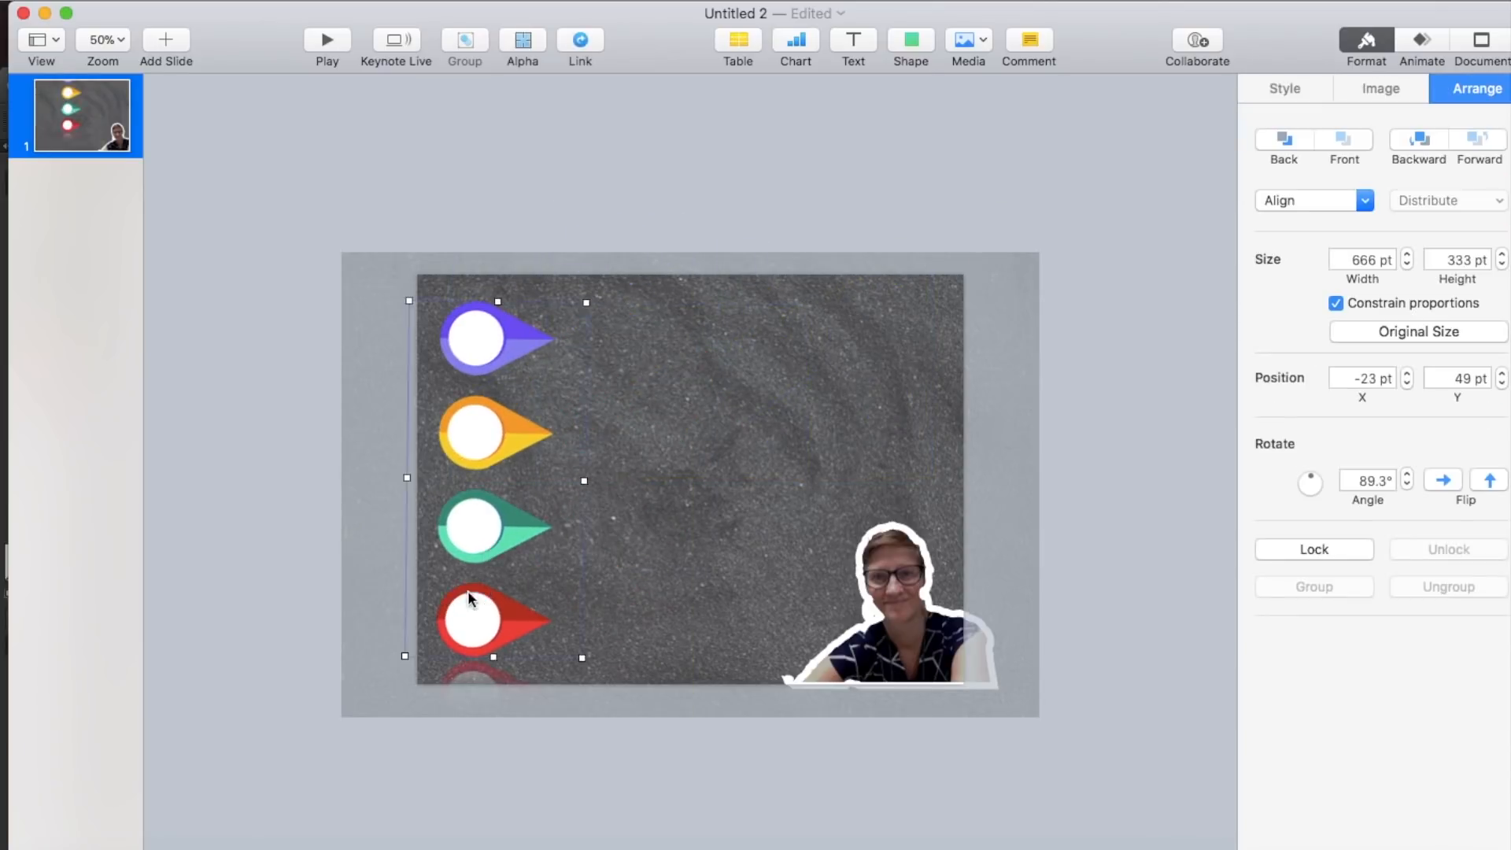
# - Delete the dark textured background image from the slide
pyautogui.click(870, 358)
pyautogui.press('Delete')
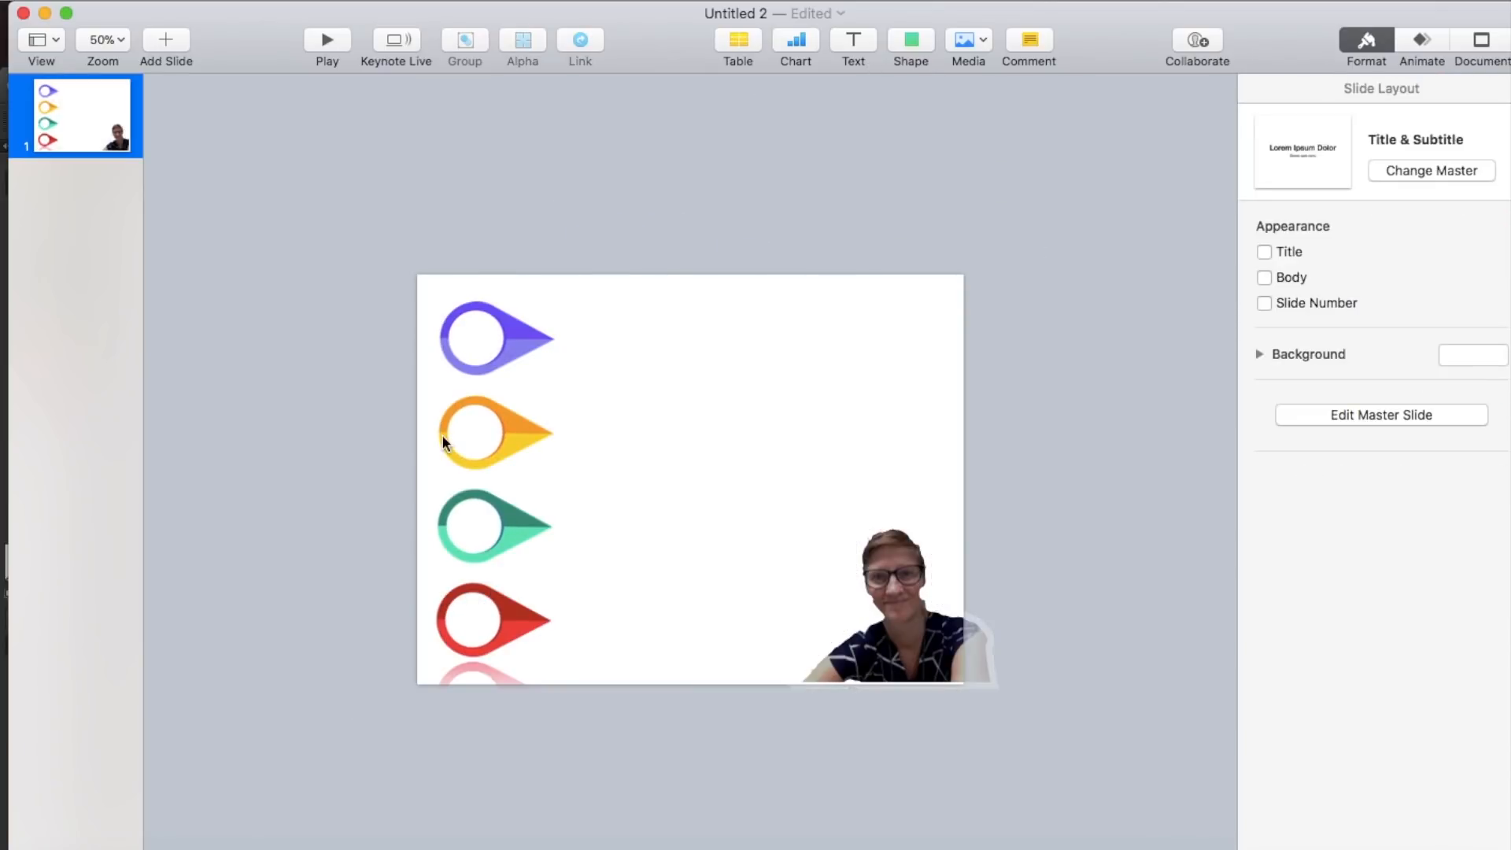
# - Add a rounded rectangle shape as a wide light purple bar beside the purple pin
pyautogui.click(910, 44)
pyautogui.click(989, 205)
pyautogui.moveTo(688, 477); pyautogui.dragTo(848, 341)
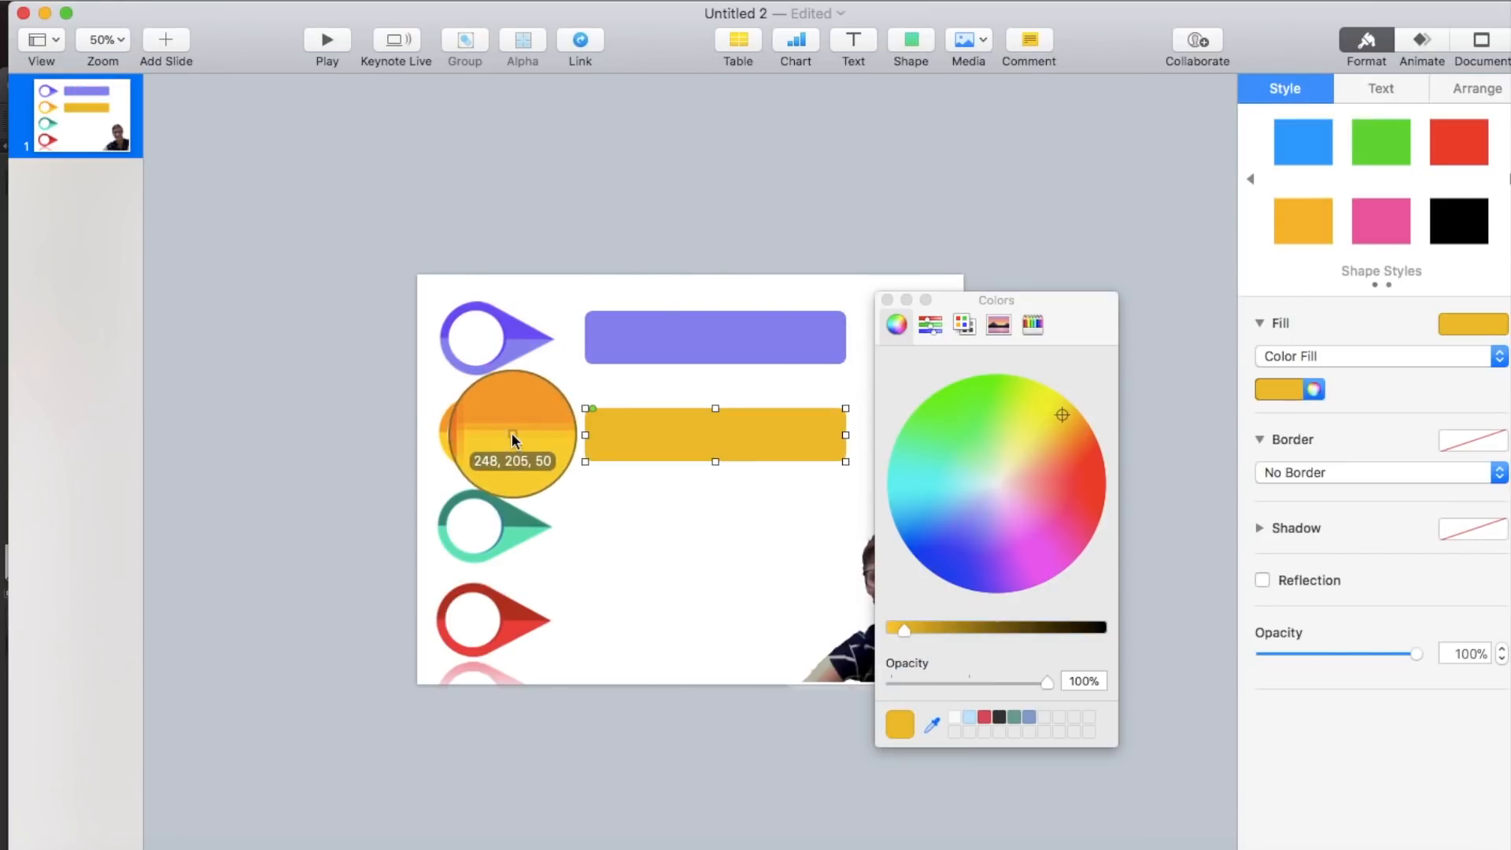
# - Fill the second bar with the yellow sampled from the pin beside it
pyautogui.click(505, 430)
pyautogui.click(766, 166)
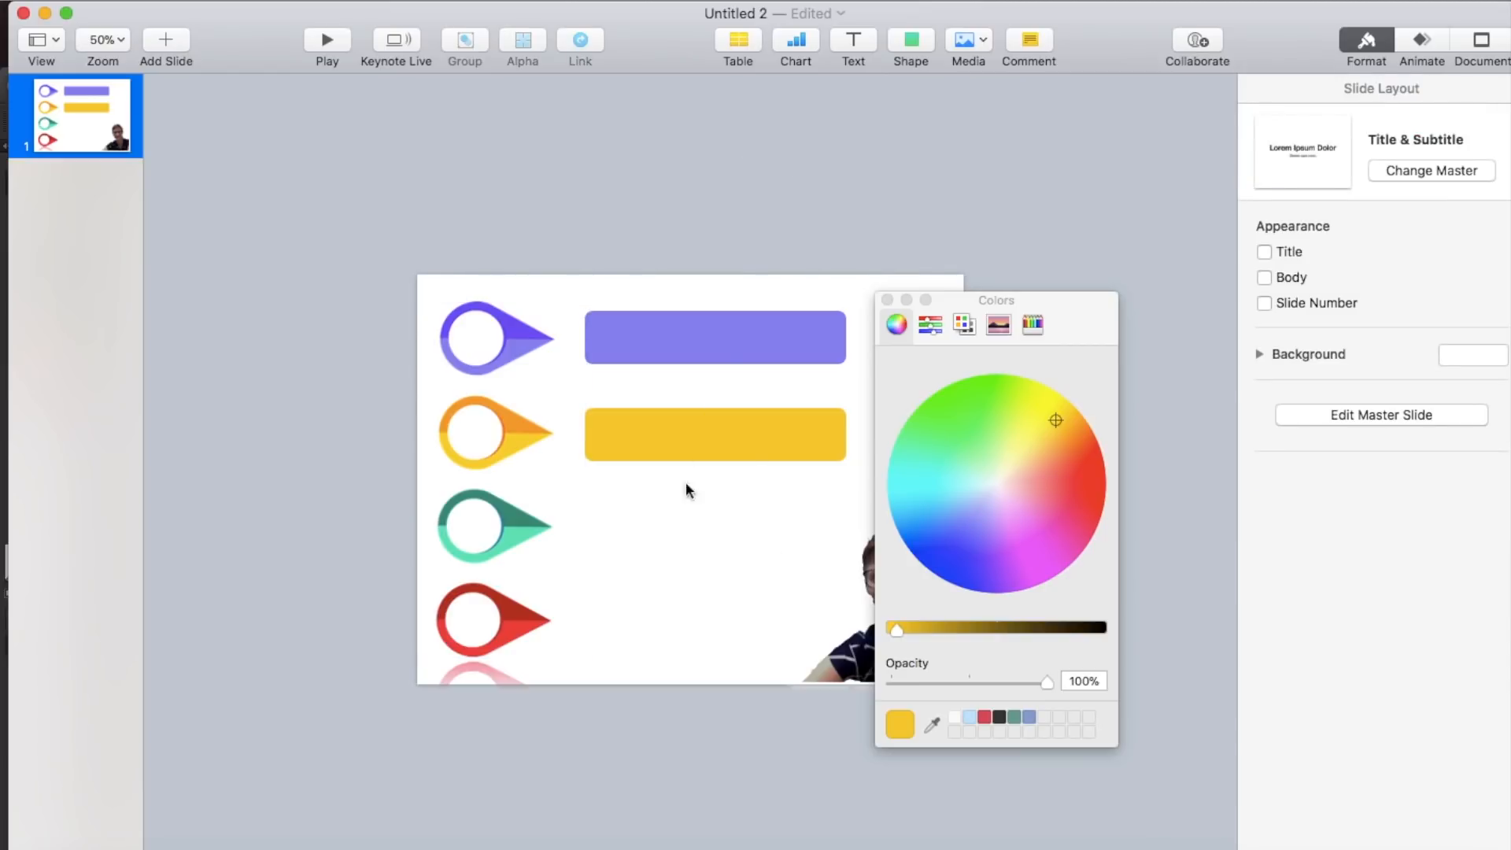
# - Duplicate the yellow bar beside the green pin and fill the copy with the dark green sampled from that pin
pyautogui.click(748, 440)
pyautogui.moveTo(748, 441); pyautogui.dragTo(738, 542)
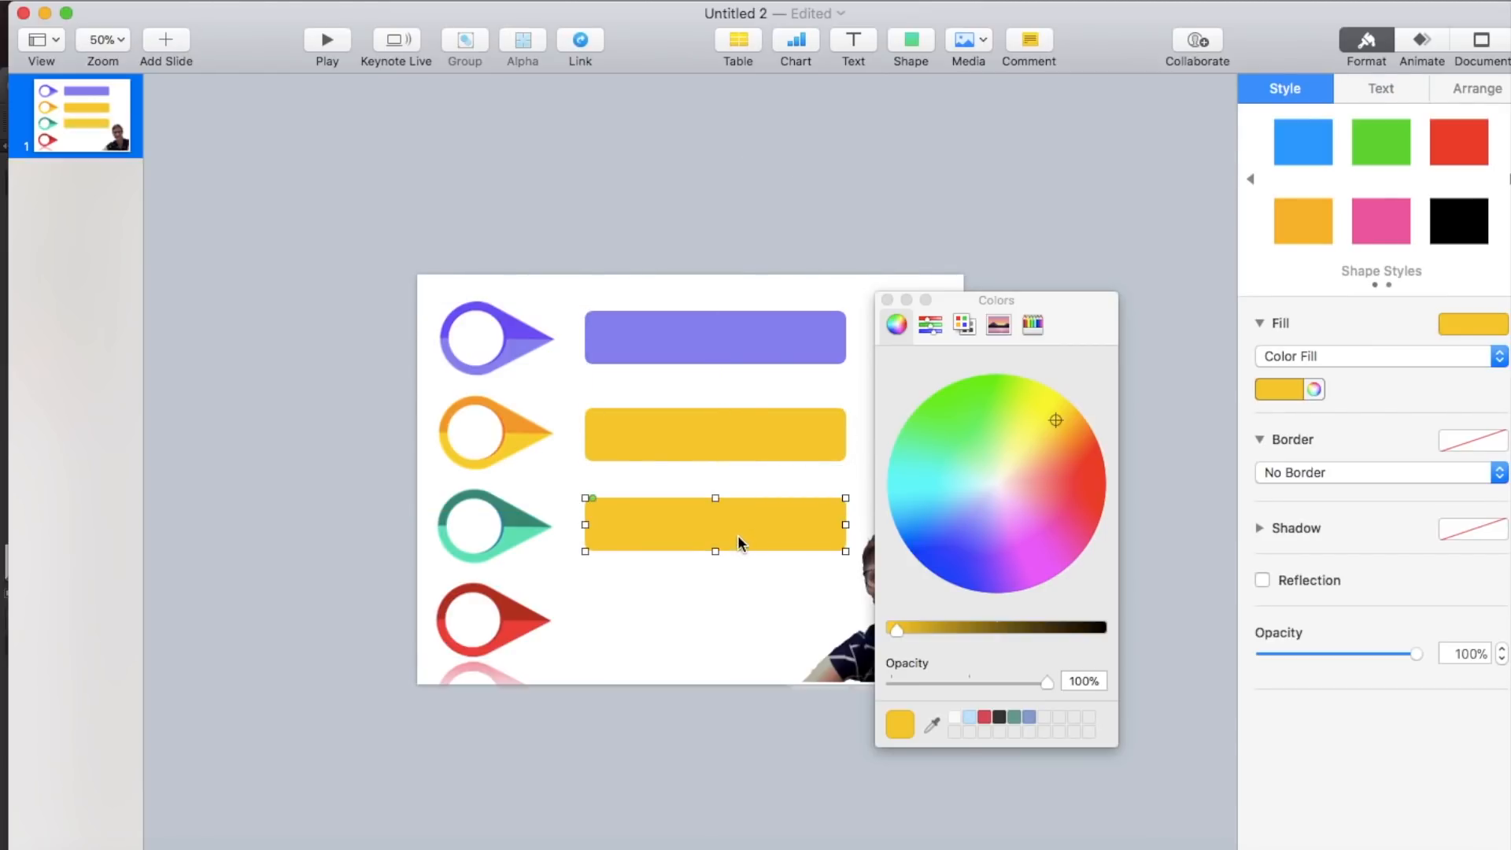
pyautogui.click(888, 300)
pyautogui.click(1314, 389)
pyautogui.click(933, 724)
pyautogui.click(529, 532)
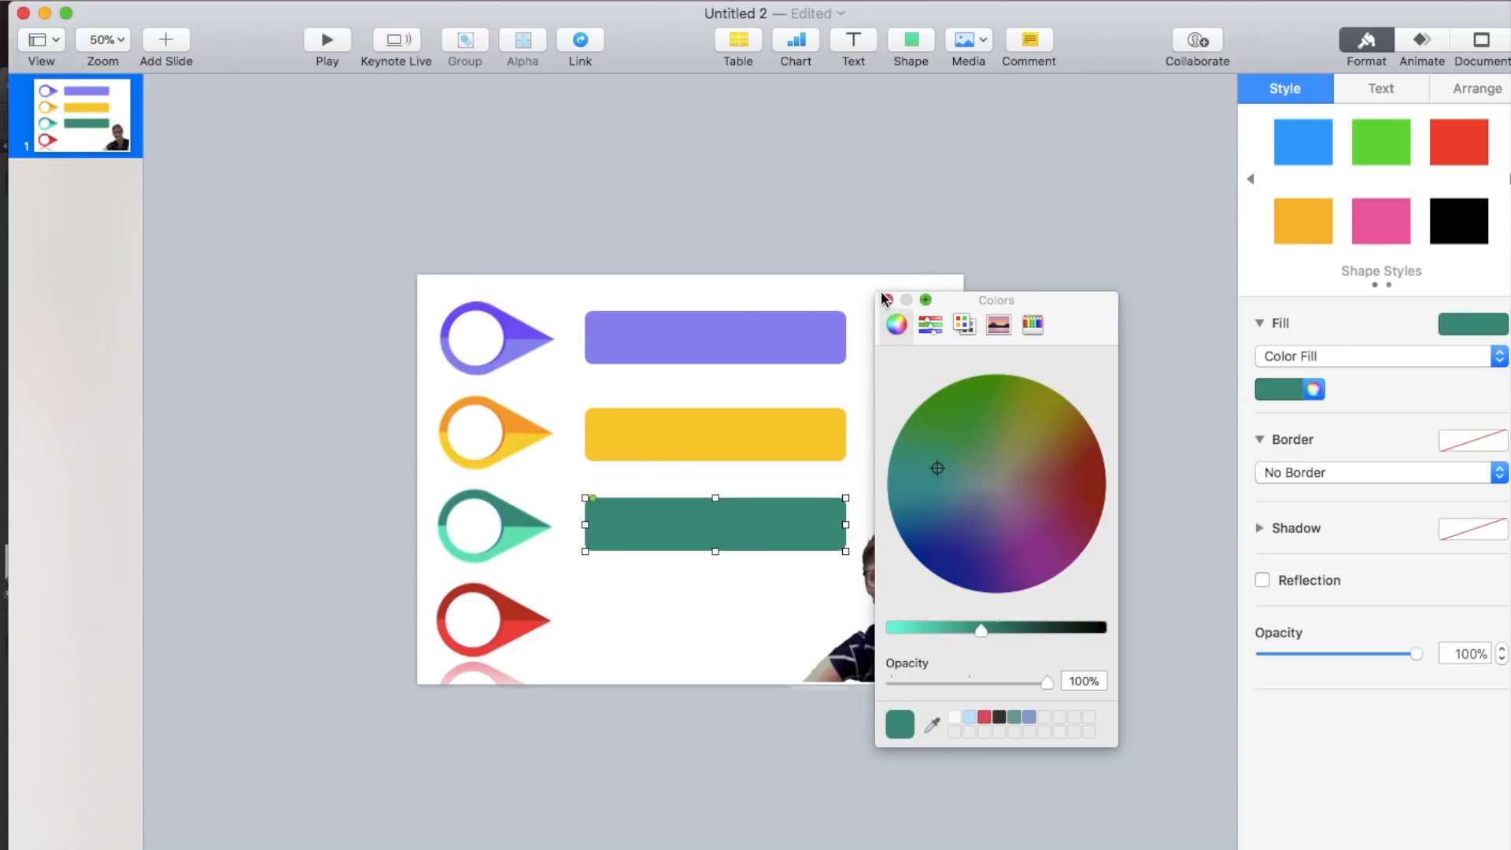
pyautogui.click(887, 300)
# - Duplicate the green bar beside the red pin and fill the copy with the red sampled from that pin
pyautogui.moveTo(772, 527); pyautogui.dragTo(756, 620)
pyautogui.click(1313, 389)
pyautogui.click(933, 724)
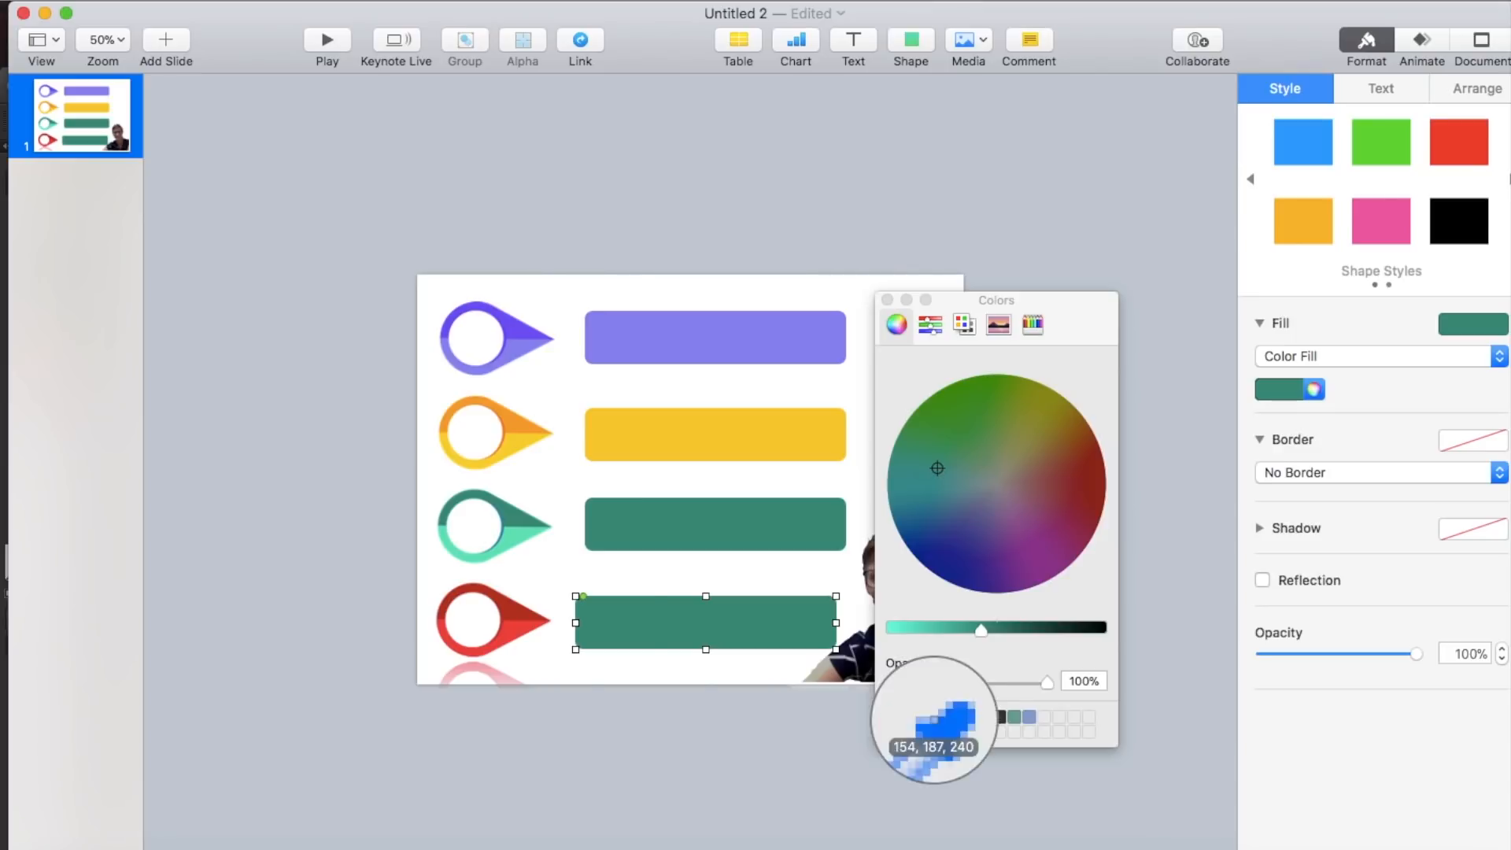
pyautogui.click(519, 630)
pyautogui.click(887, 300)
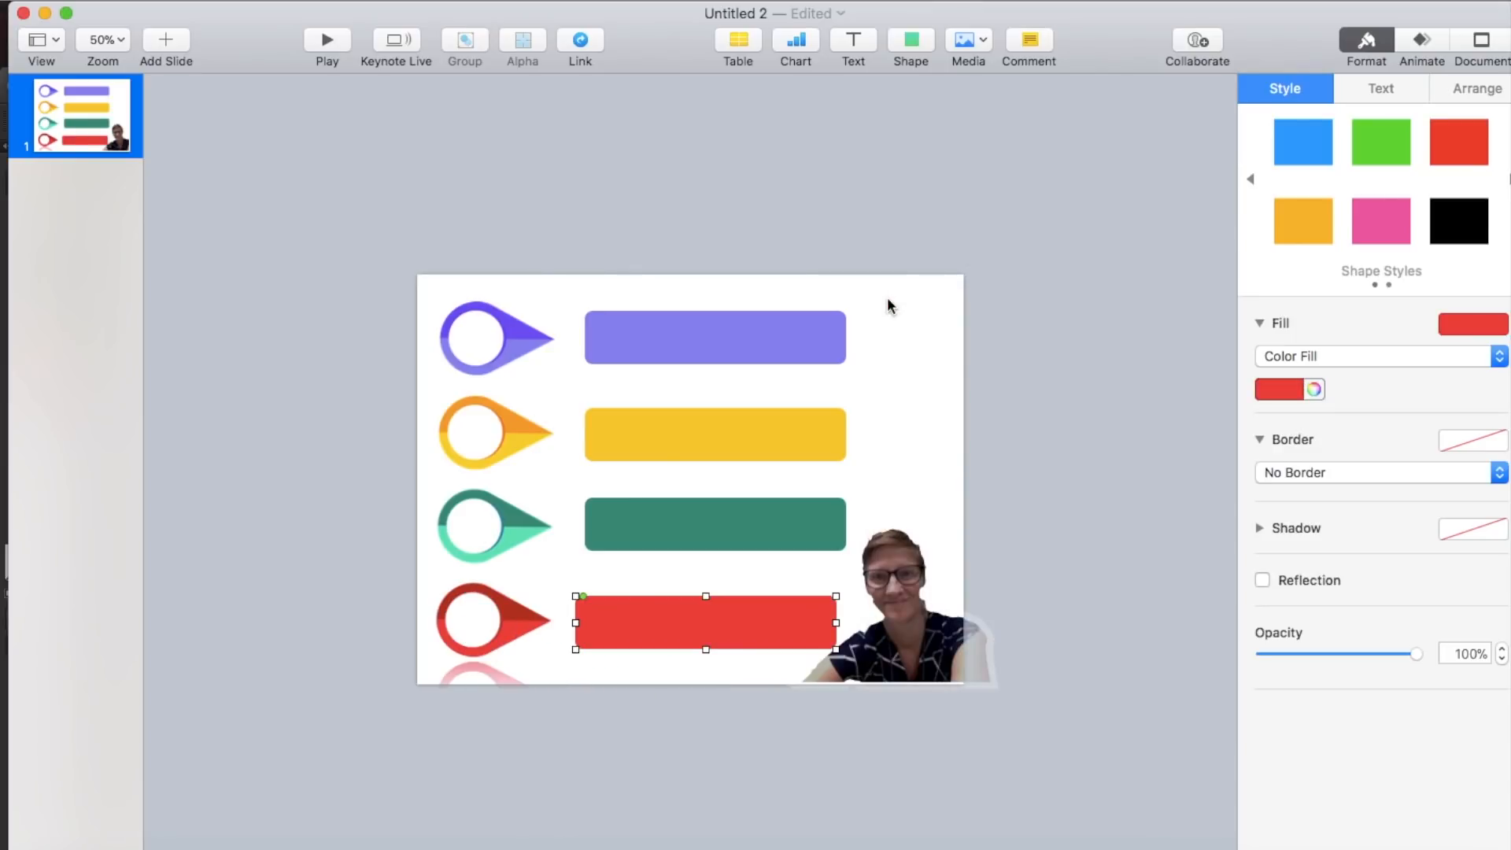
# - Recolour the cut-out portrait's outline border with the dark purple sampled from the first location pin
pyautogui.click(1013, 343)
pyautogui.moveTo(889, 657); pyautogui.dragTo(891, 659)
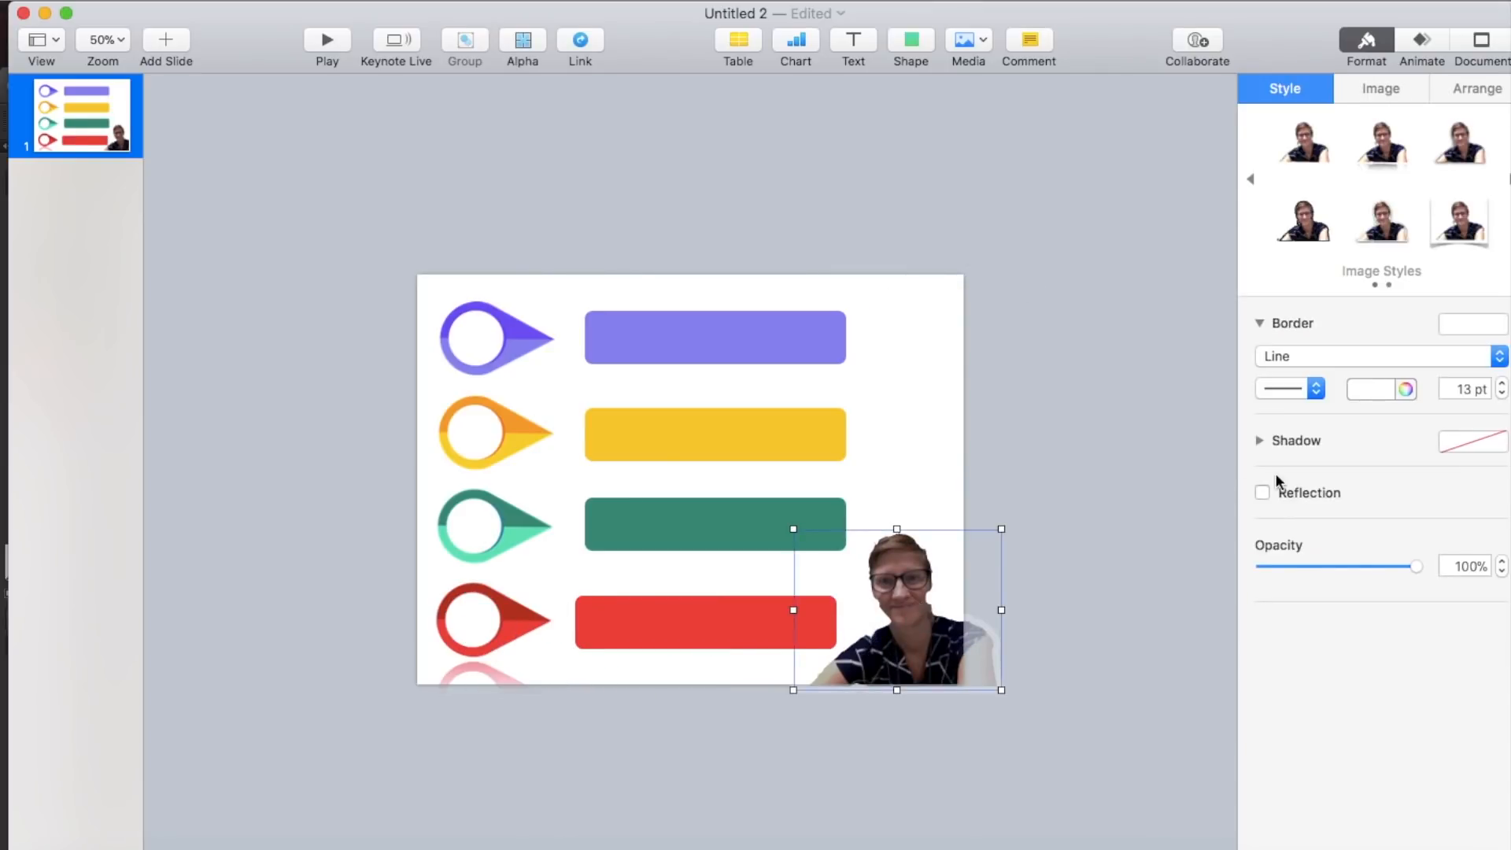
pyautogui.click(1382, 389)
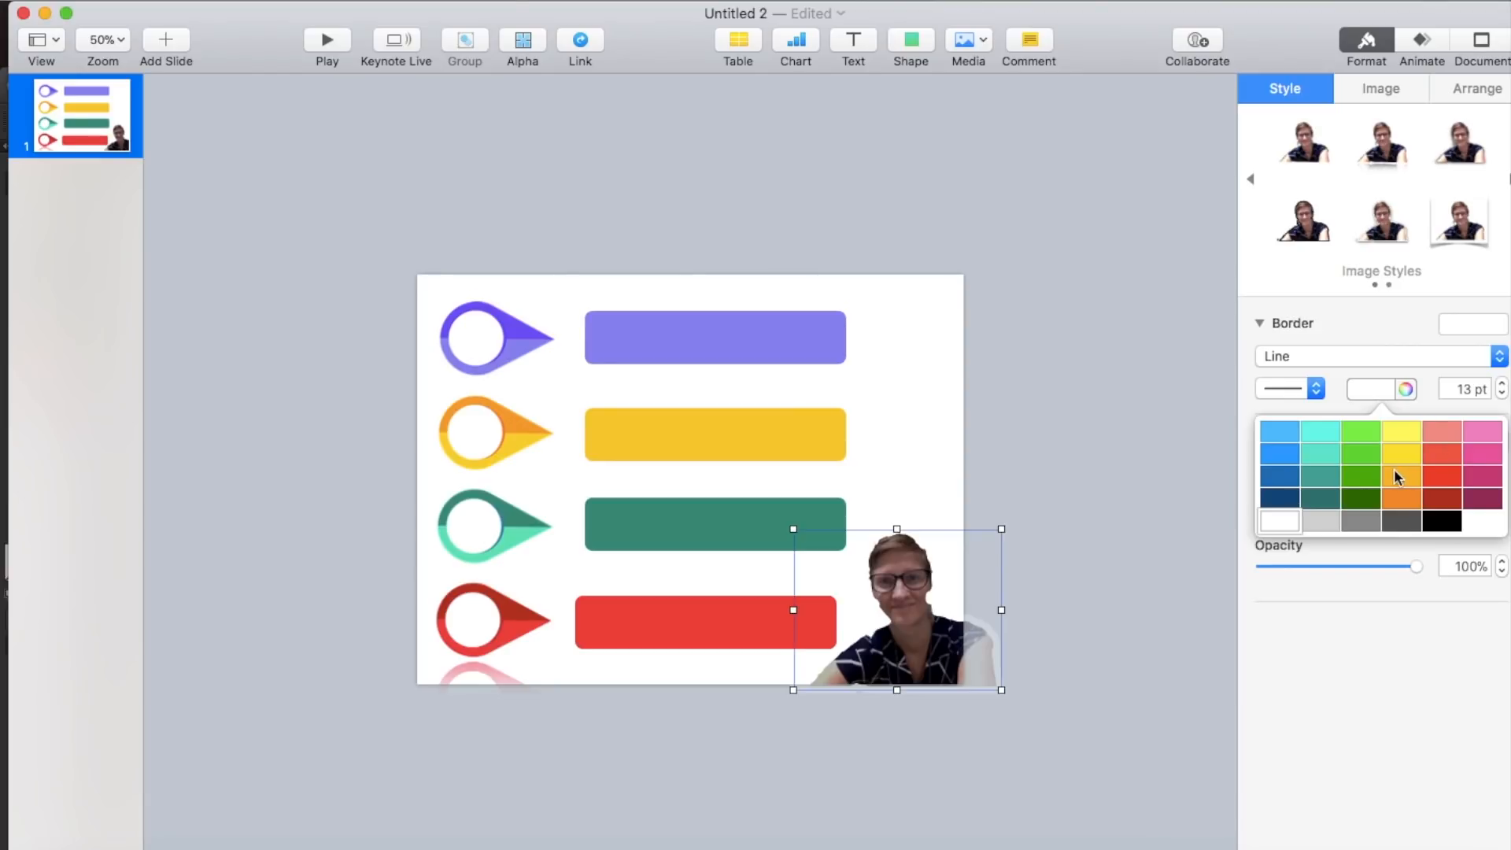
pyautogui.click(1406, 389)
pyautogui.click(933, 727)
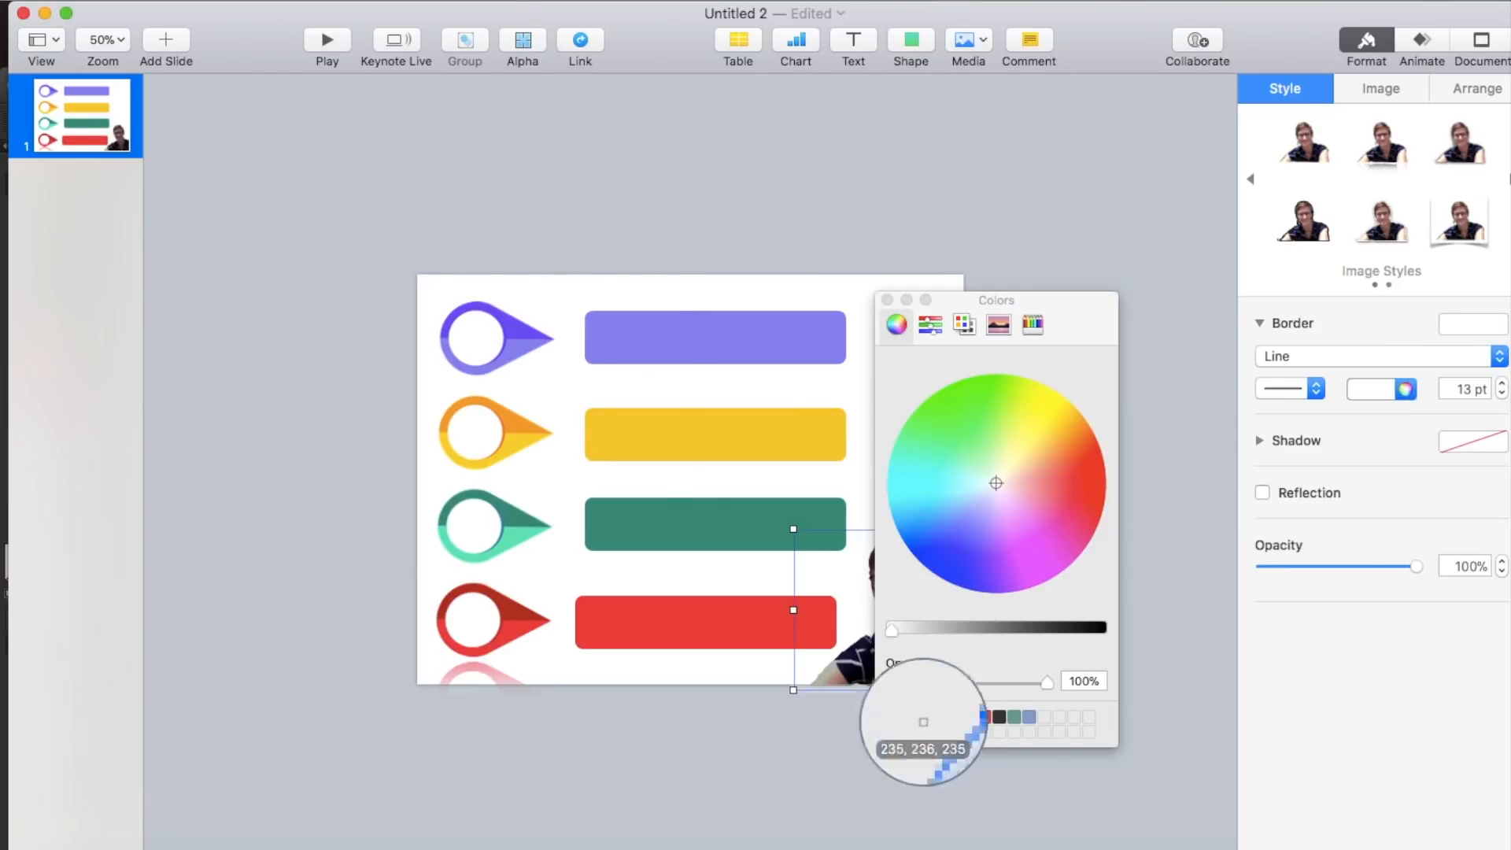
pyautogui.click(525, 344)
pyautogui.click(887, 300)
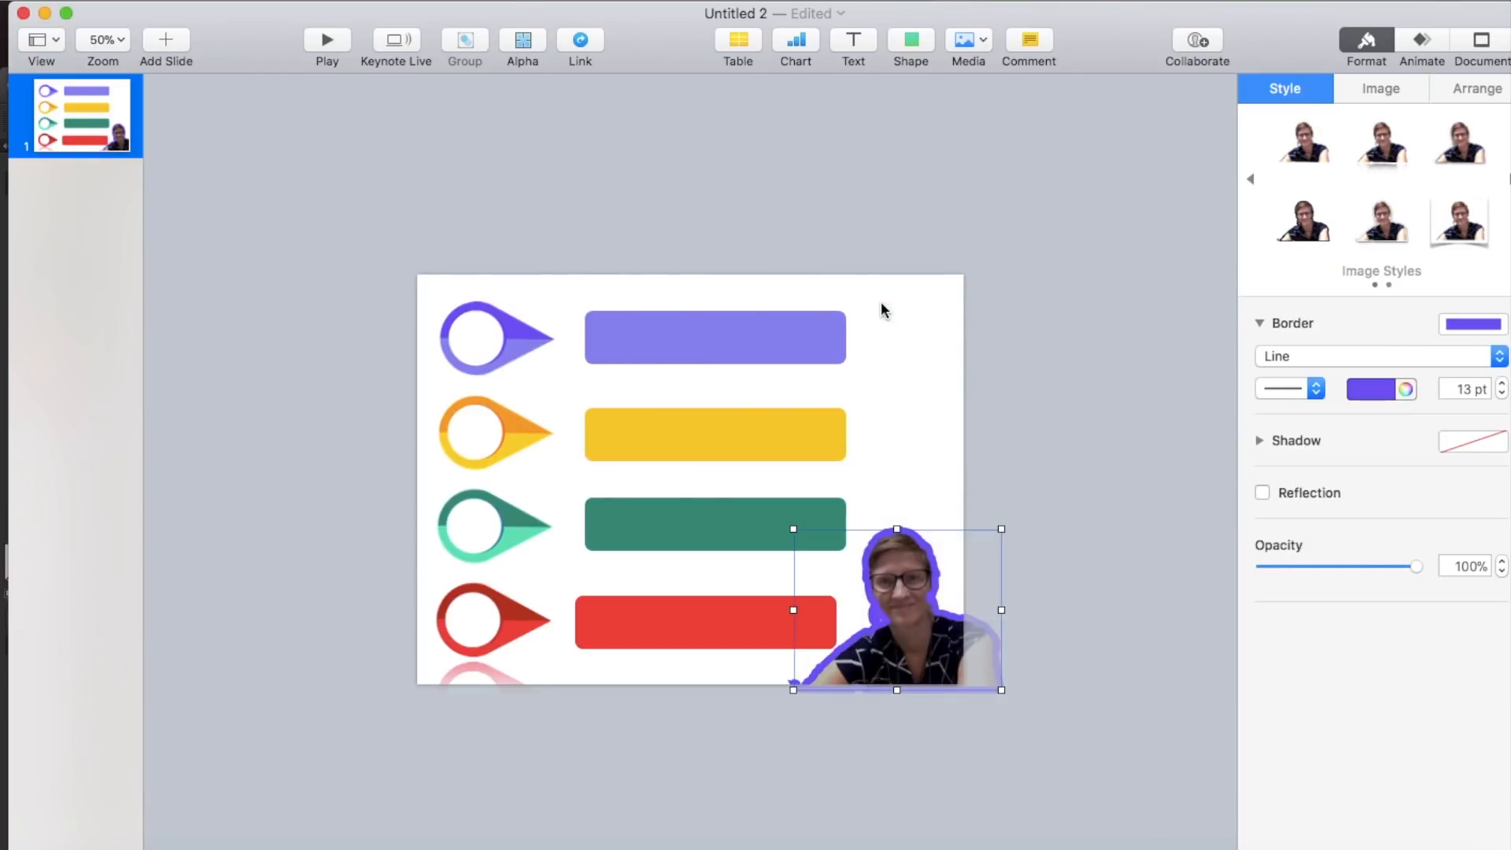
# - Move the red bar so it lines up with the three bars above it
pyautogui.click(891, 244)
pyautogui.moveTo(677, 625); pyautogui.dragTo(684, 634)
pyautogui.click(1050, 359)
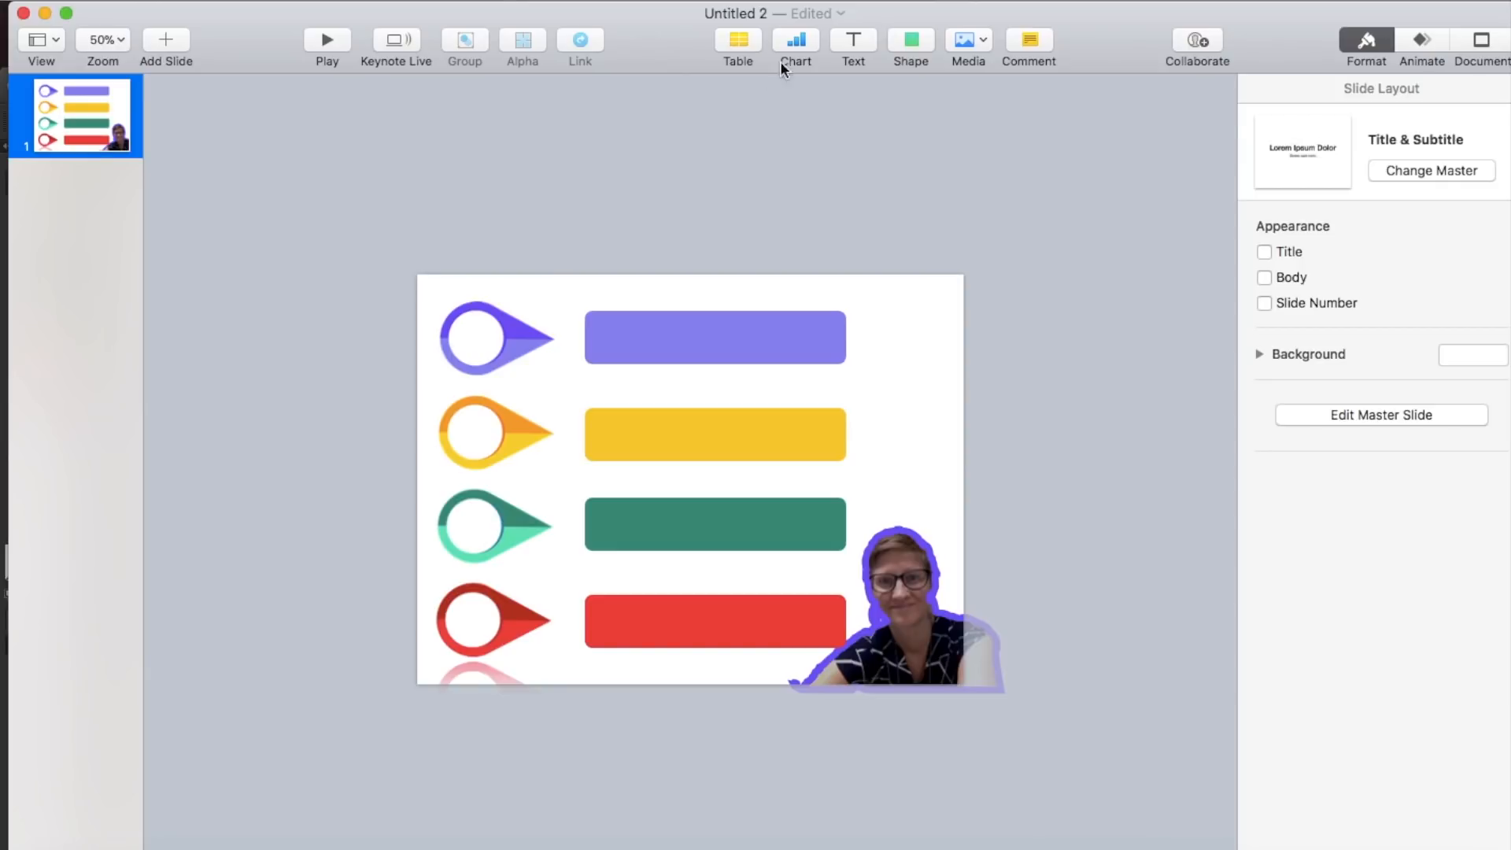
# - Add the bold text INFORMATION on the purple bar and place copies of it on the yellow, green and red bars
pyautogui.click(853, 43)
pyautogui.moveTo(661, 375); pyautogui.dragTo(653, 344)
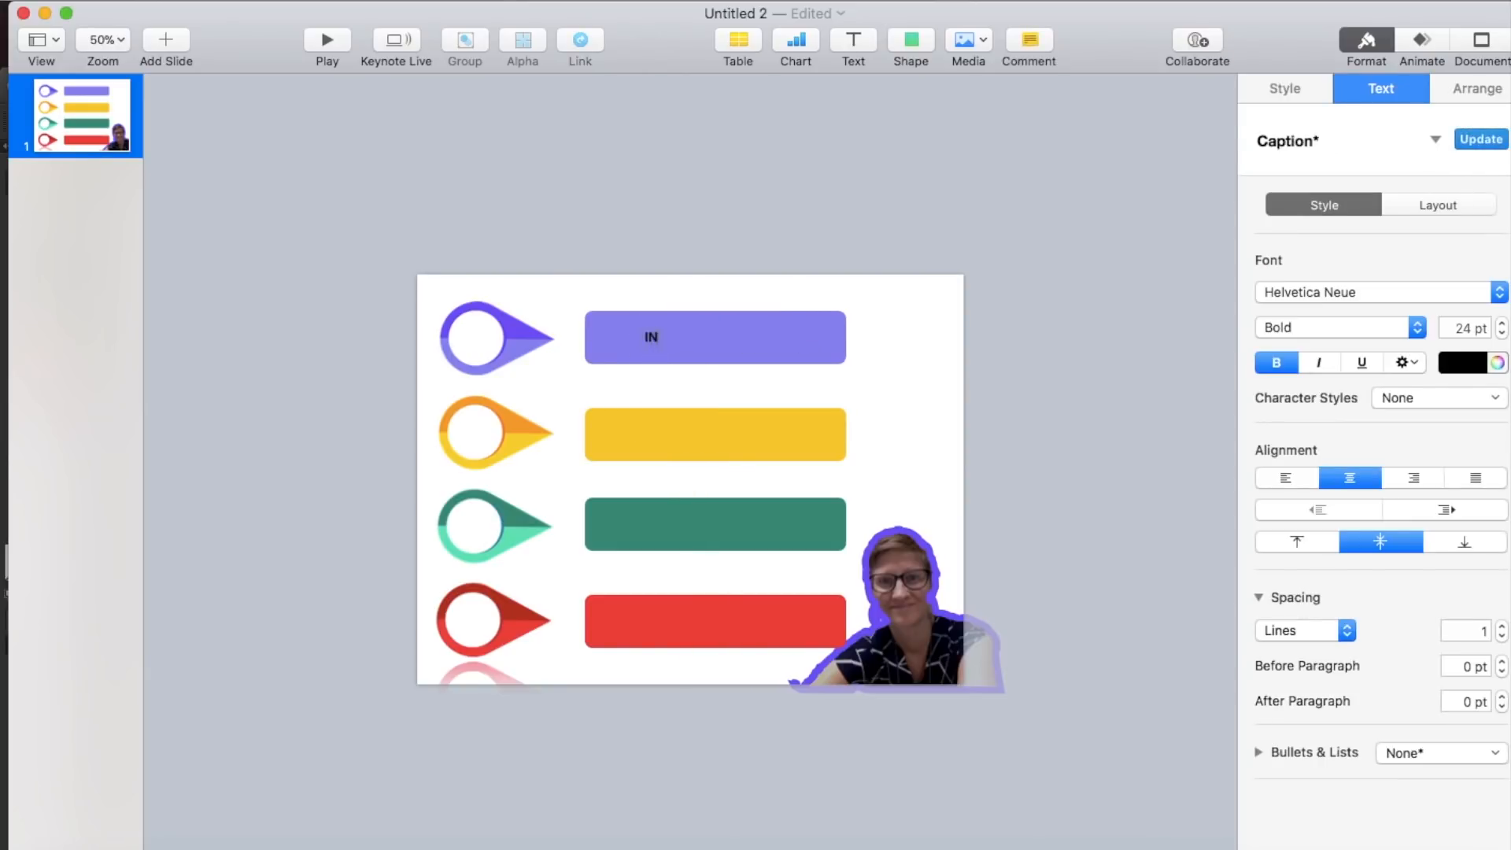
pyautogui.click(670, 337)
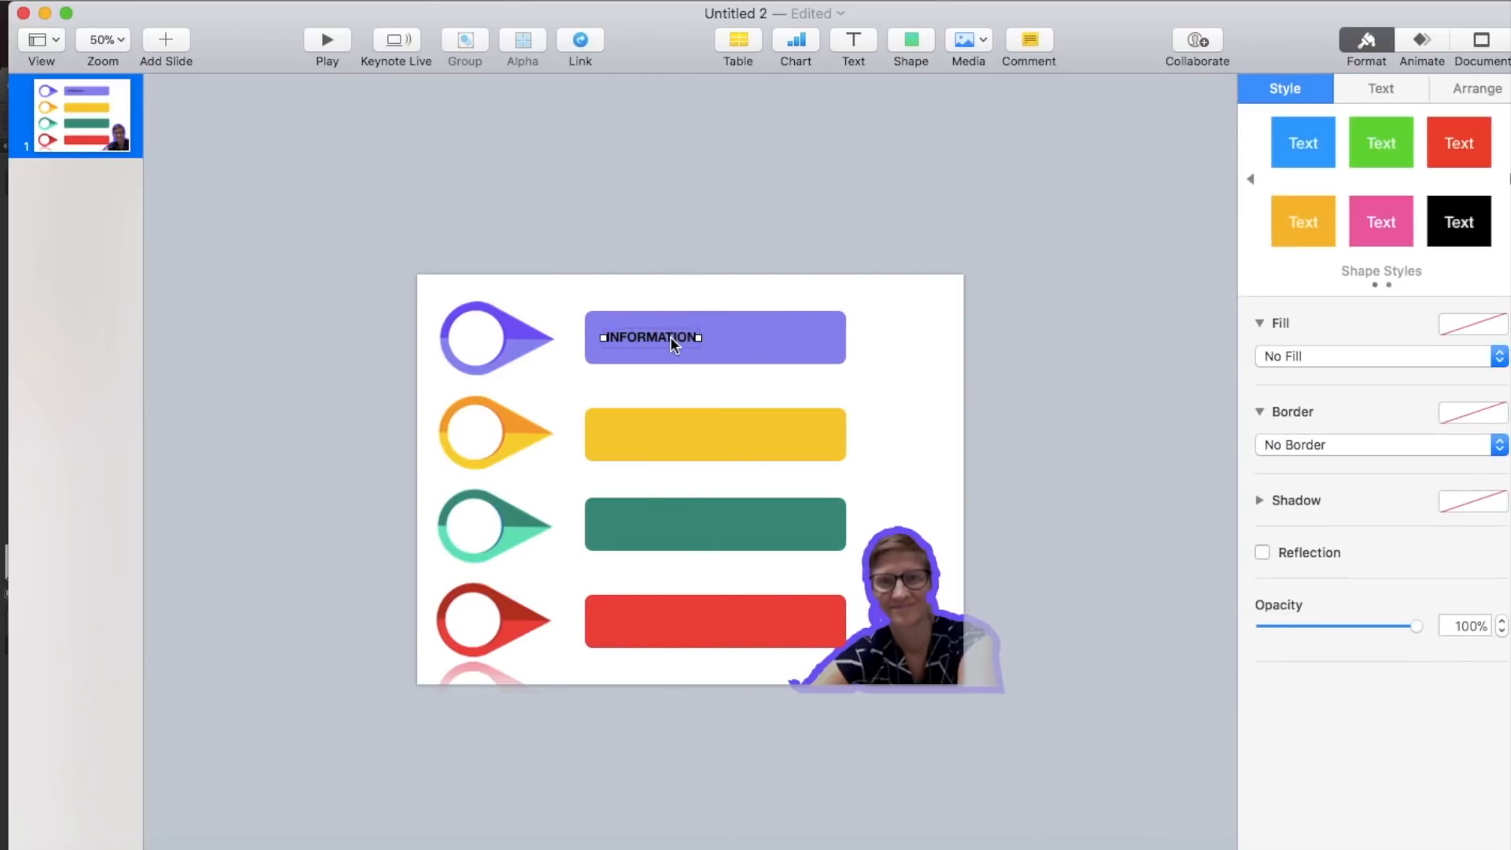
pyautogui.moveTo(670, 337); pyautogui.dragTo(767, 617)
pyautogui.click(1039, 504)
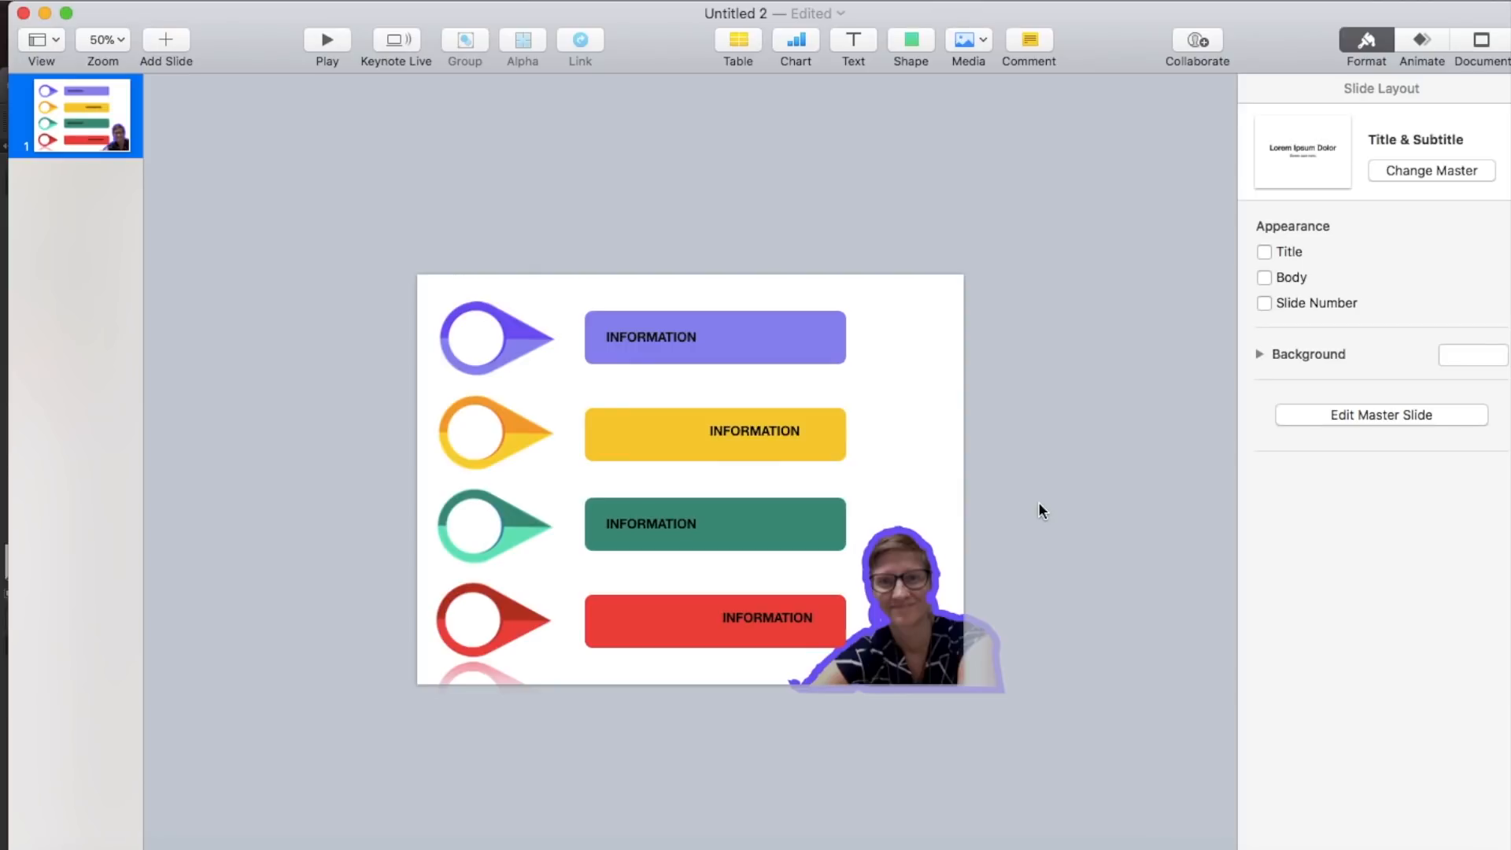
# - Switch to Chrome, find the white brick wall photo in the Pexels background results, and download it at Medium size
pyautogui.click(310, 849)
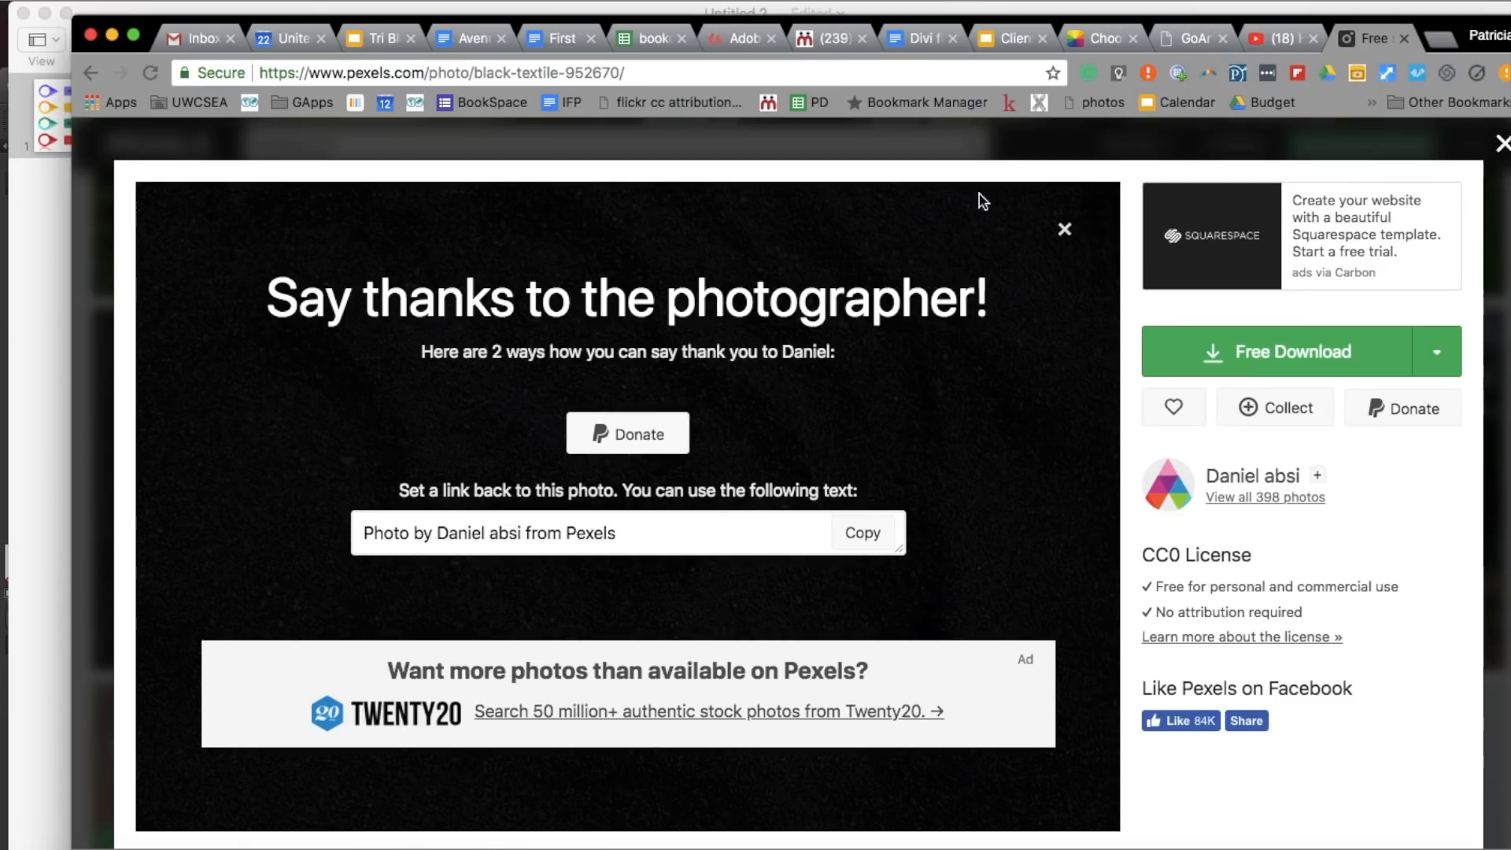
pyautogui.click(1498, 148)
pyautogui.scroll(-10, 834, 450)
pyautogui.scroll(-15, 835, 450)
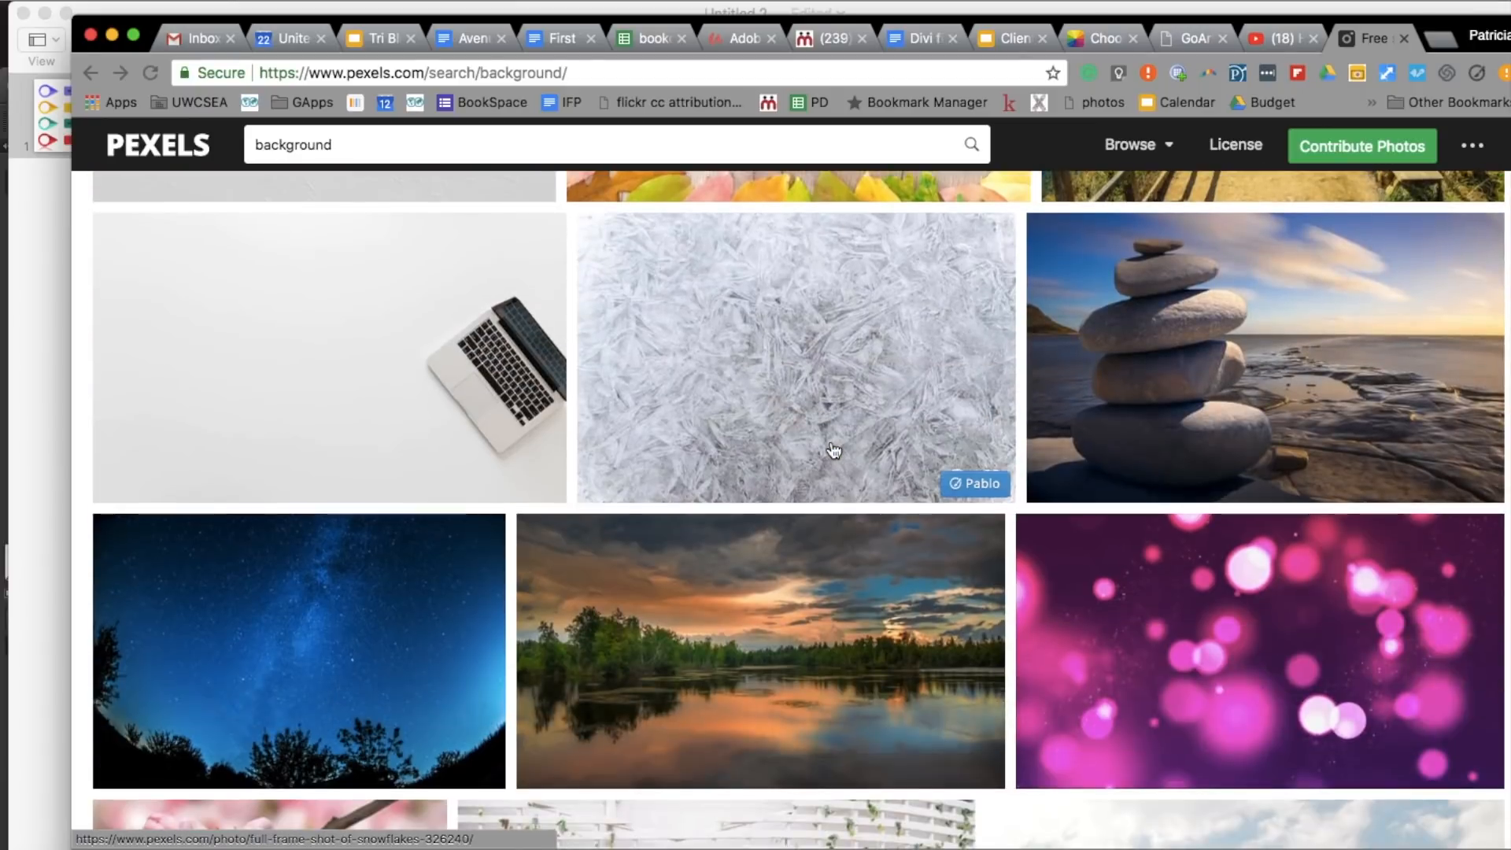
pyautogui.scroll(-15, 834, 450)
pyautogui.scroll(-15, 835, 450)
pyautogui.scroll(-10, 835, 450)
pyautogui.scroll(6, 835, 450)
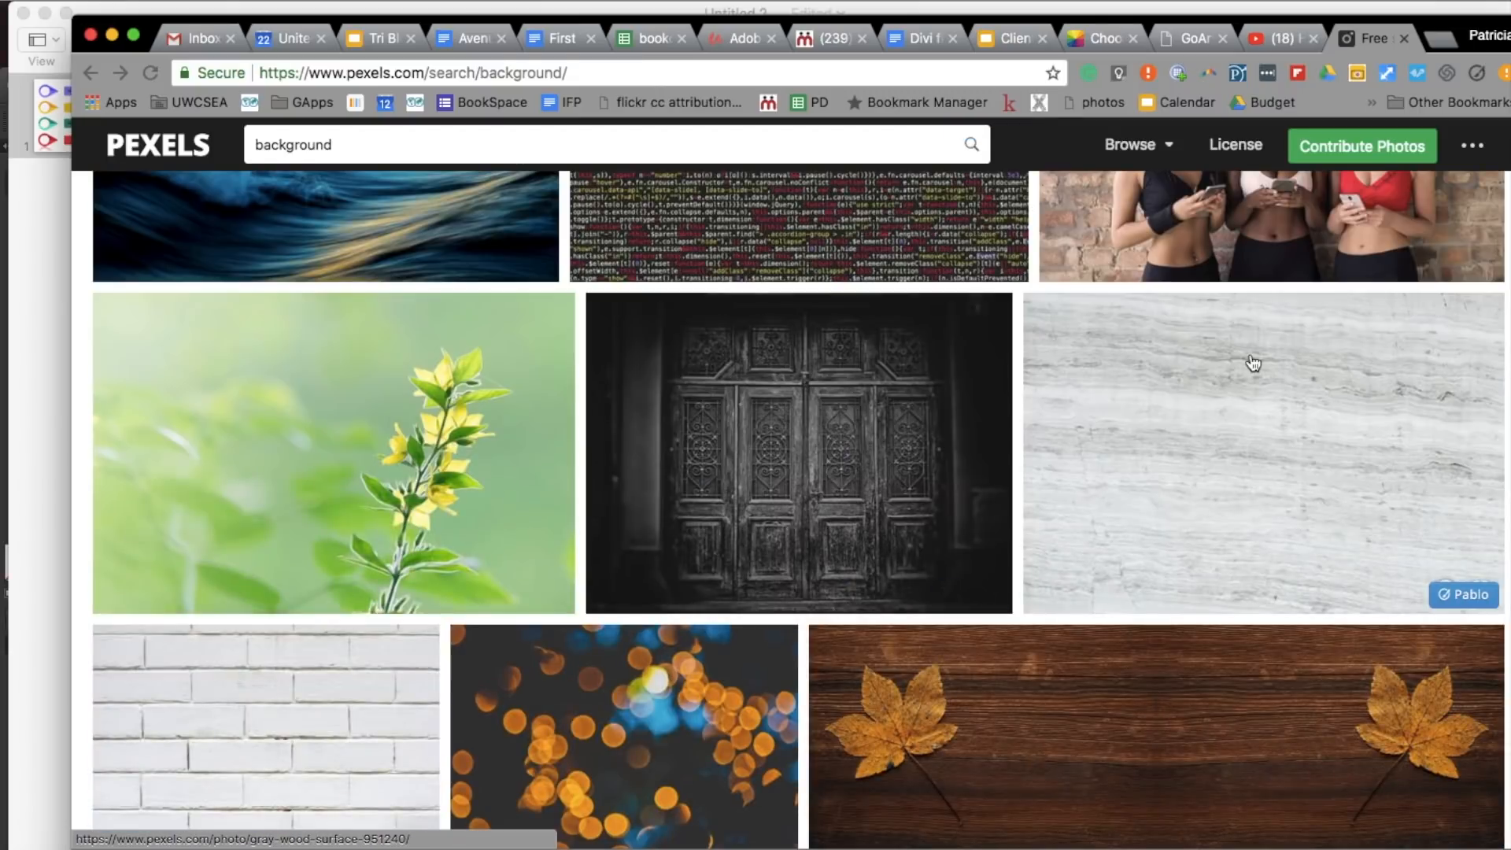
pyautogui.click(347, 692)
pyautogui.click(1437, 352)
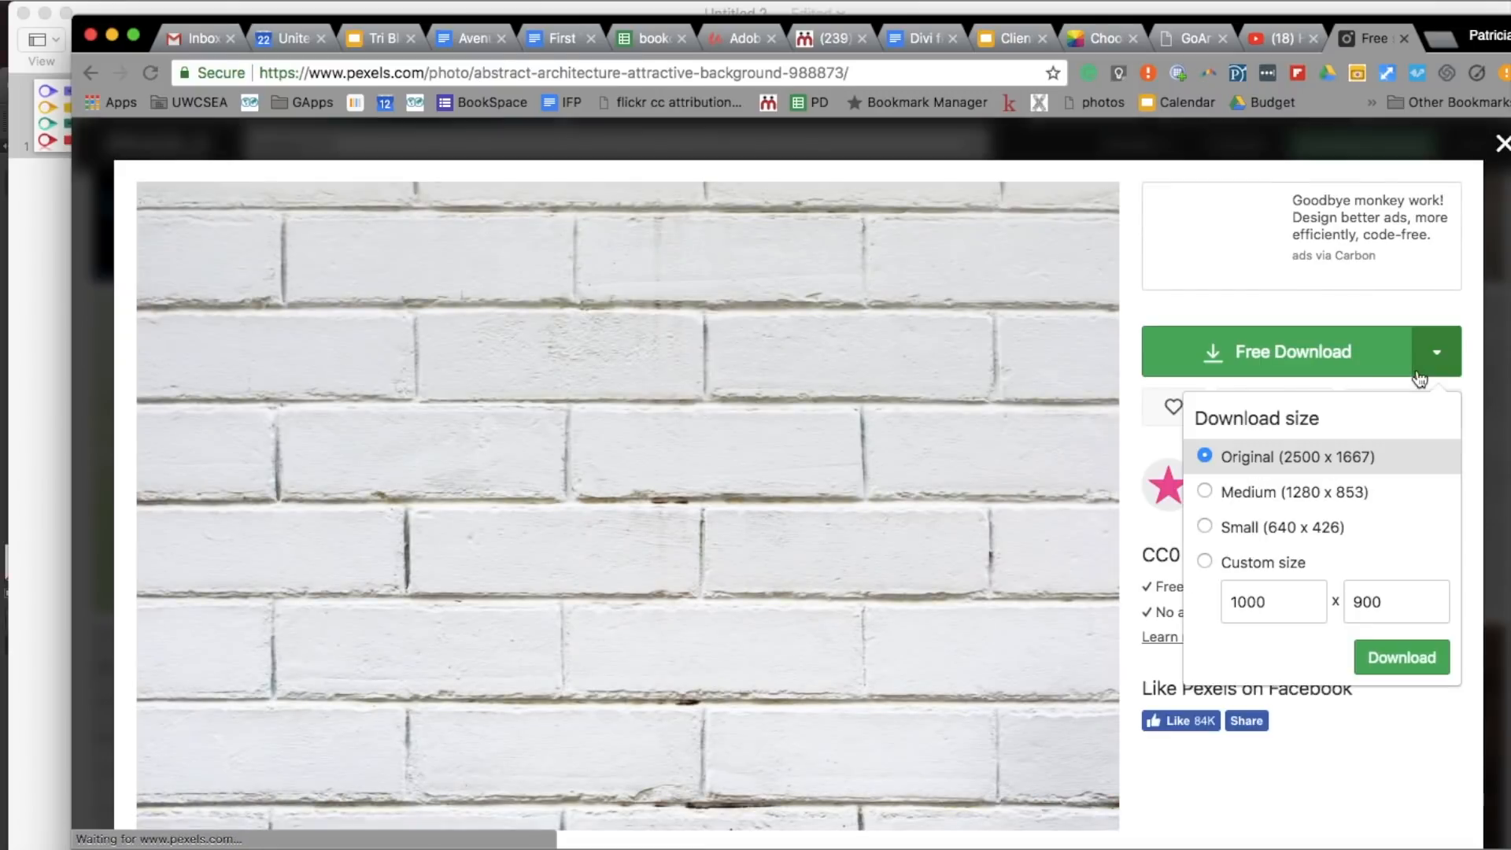
pyautogui.click(1321, 493)
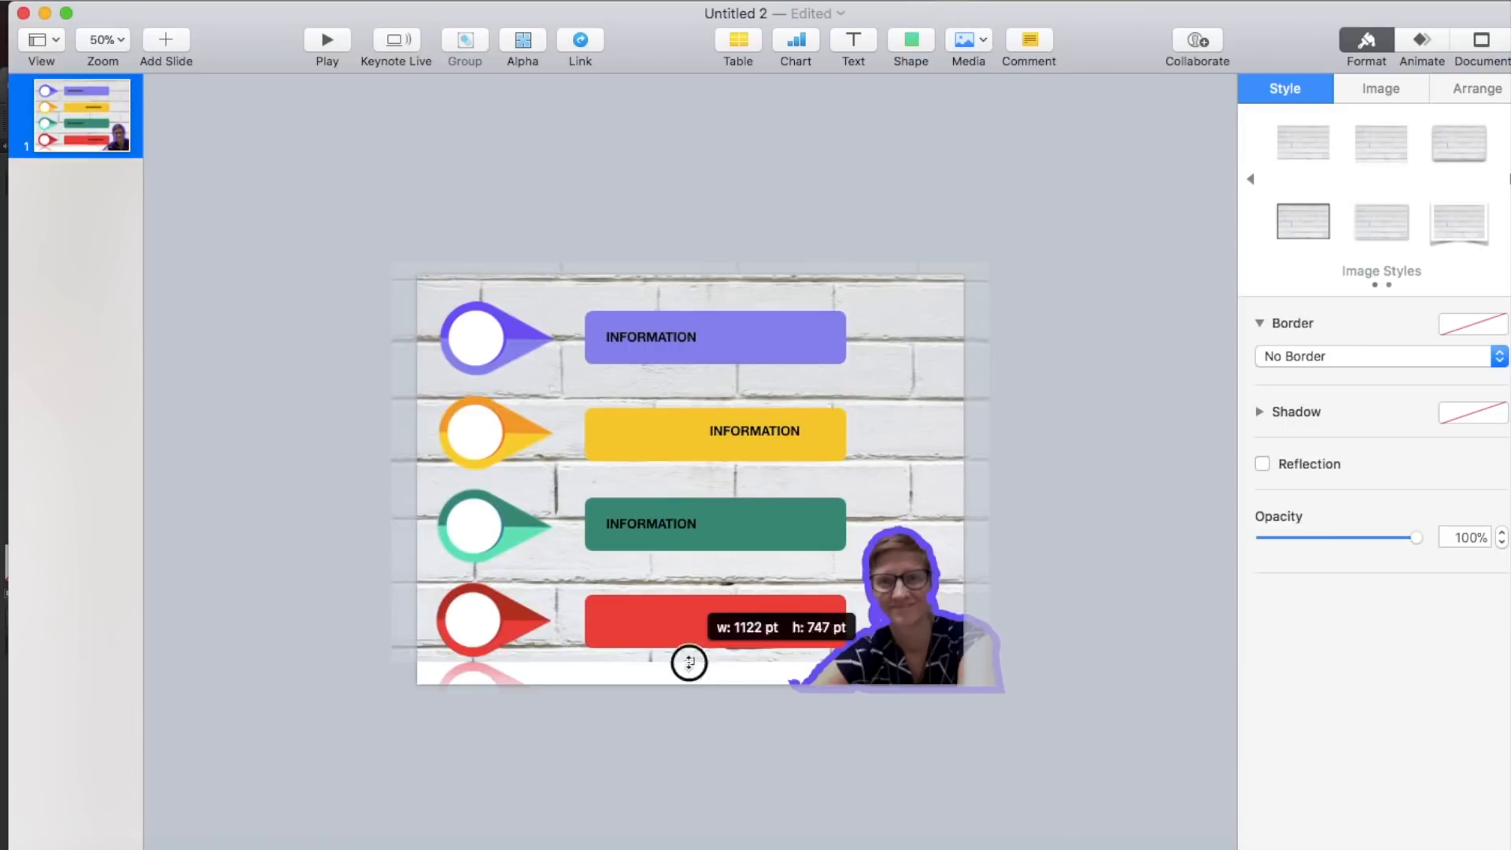
# - In Keynote, place the brick wall photo behind all the other objects so that it covers the whole slide
pyautogui.moveTo(688, 662); pyautogui.dragTo(685, 702)
pyautogui.click(643, 797)
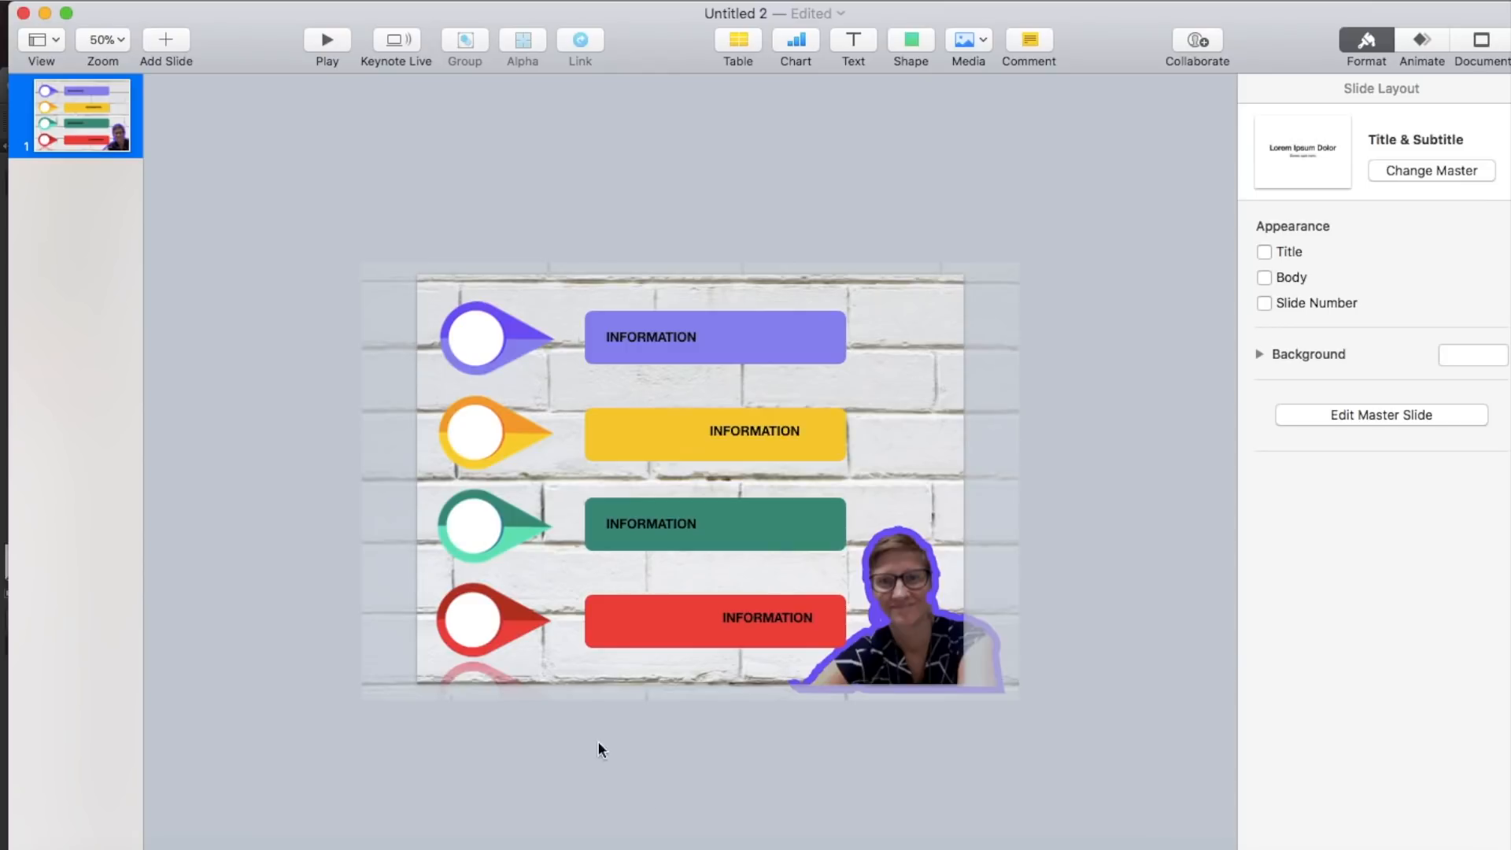
# - Export the finished slide to an image file
pyautogui.click(155, 4)
pyautogui.moveTo(211, 210)
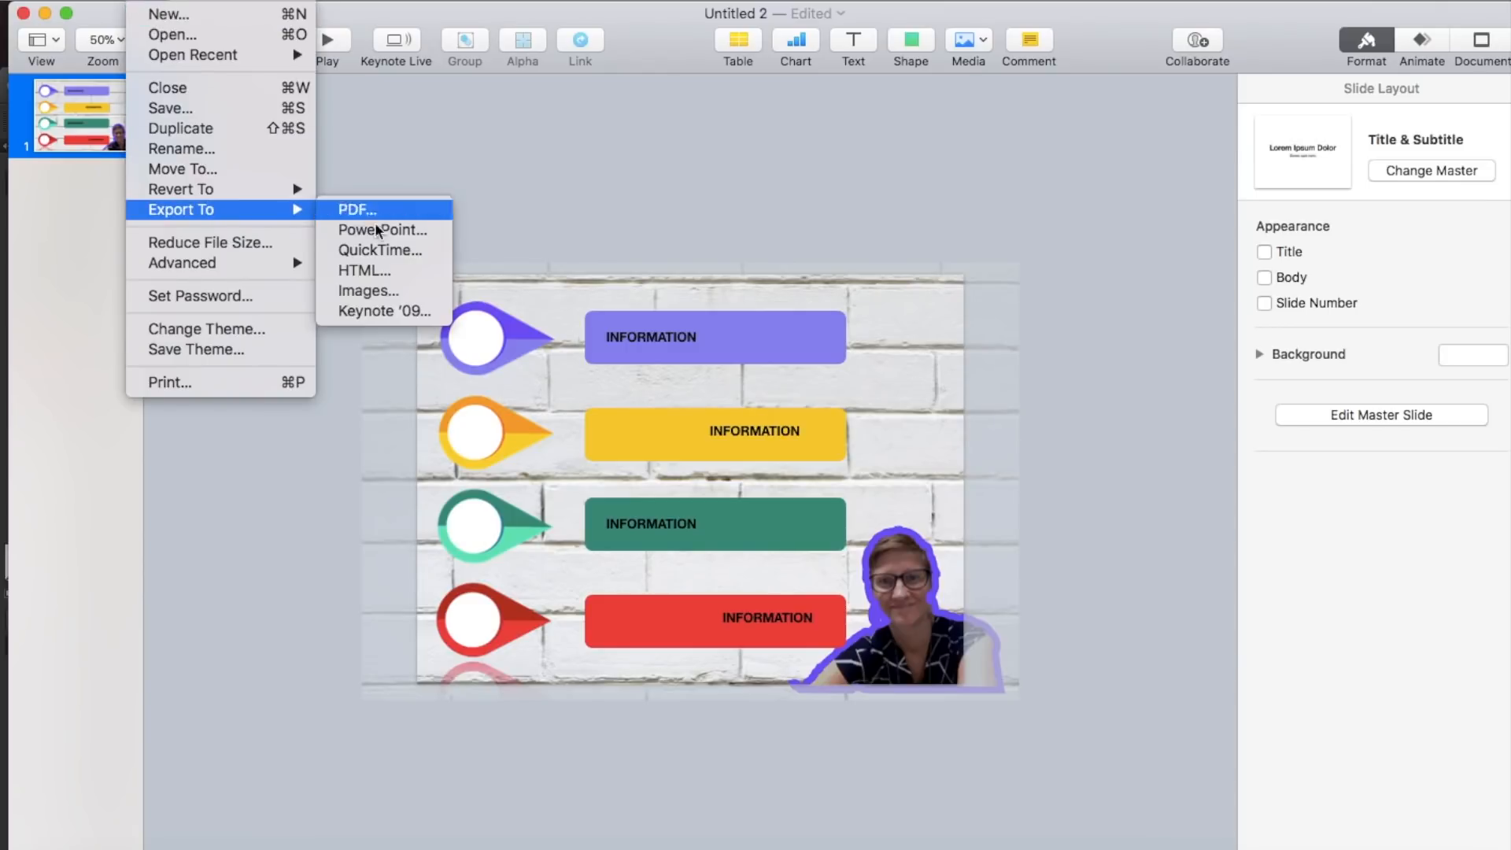
pyautogui.click(398, 289)
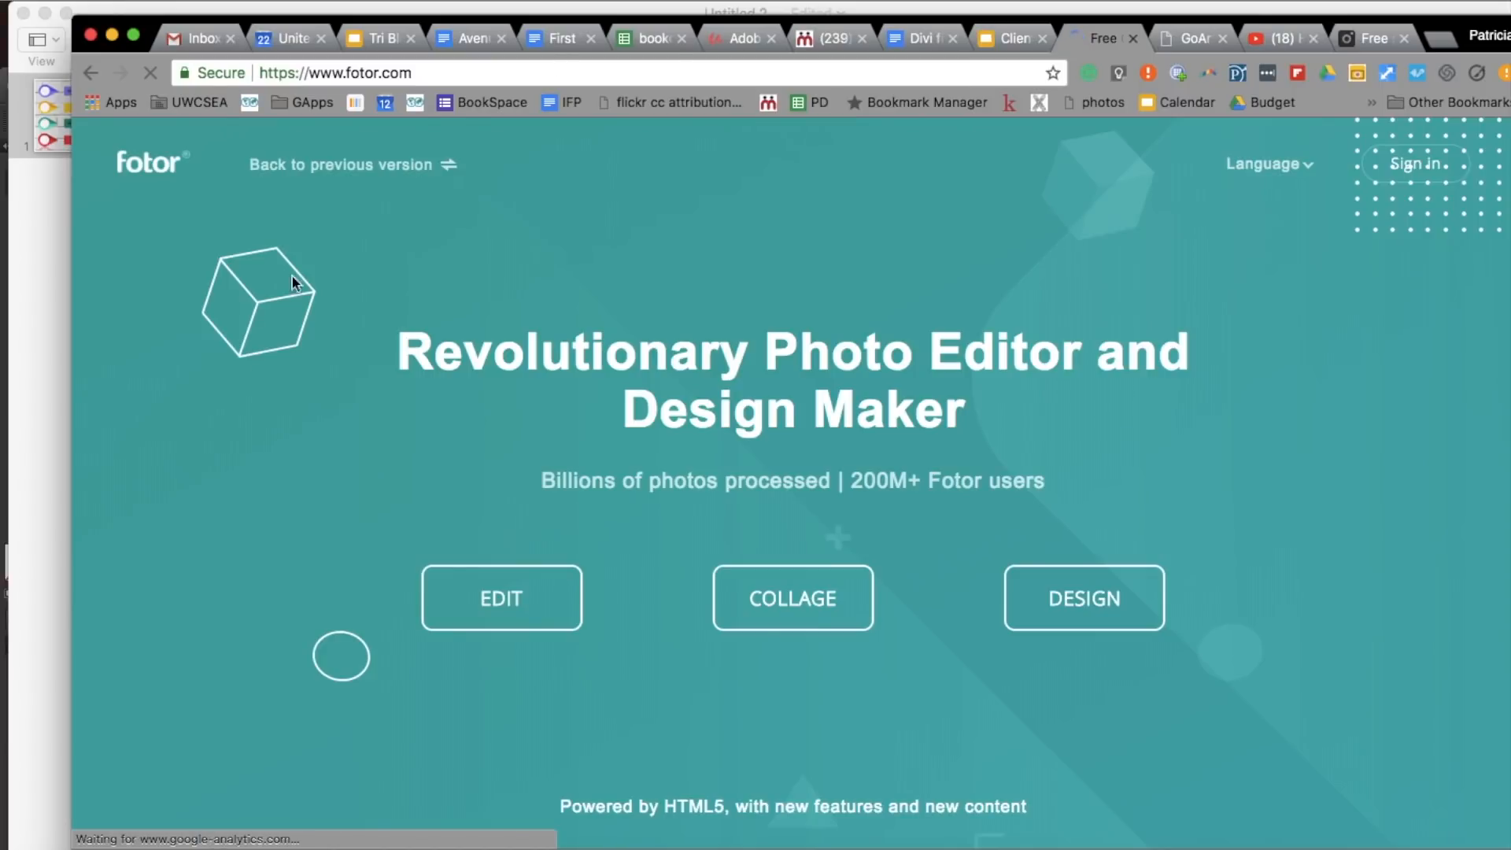
# - Open the exported graphic in Fotor's online photo editor and launch the GoArt AI photo effects
pyautogui.click(531, 592)
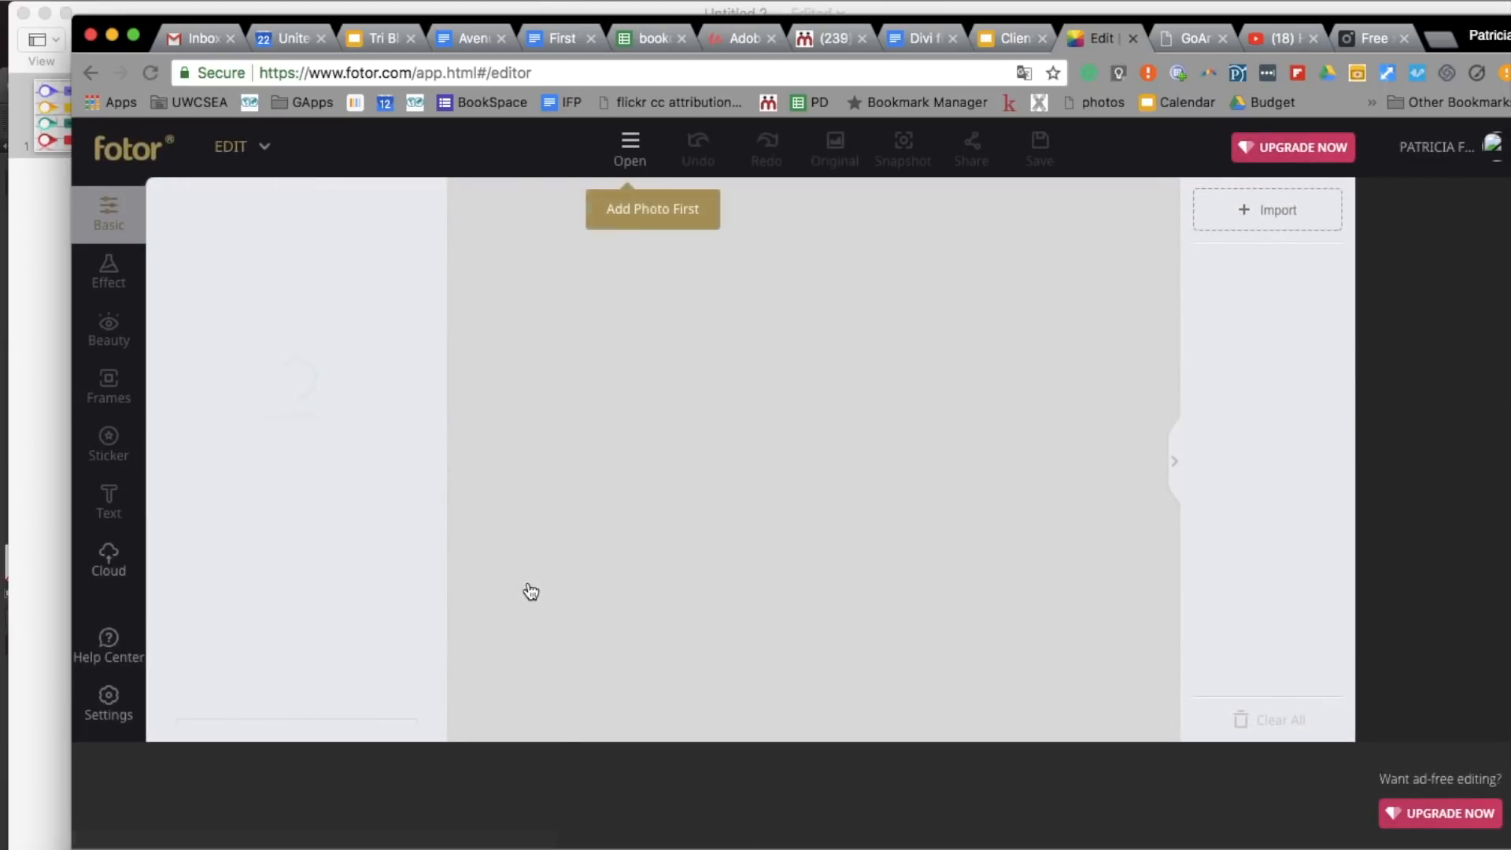
pyautogui.click(630, 148)
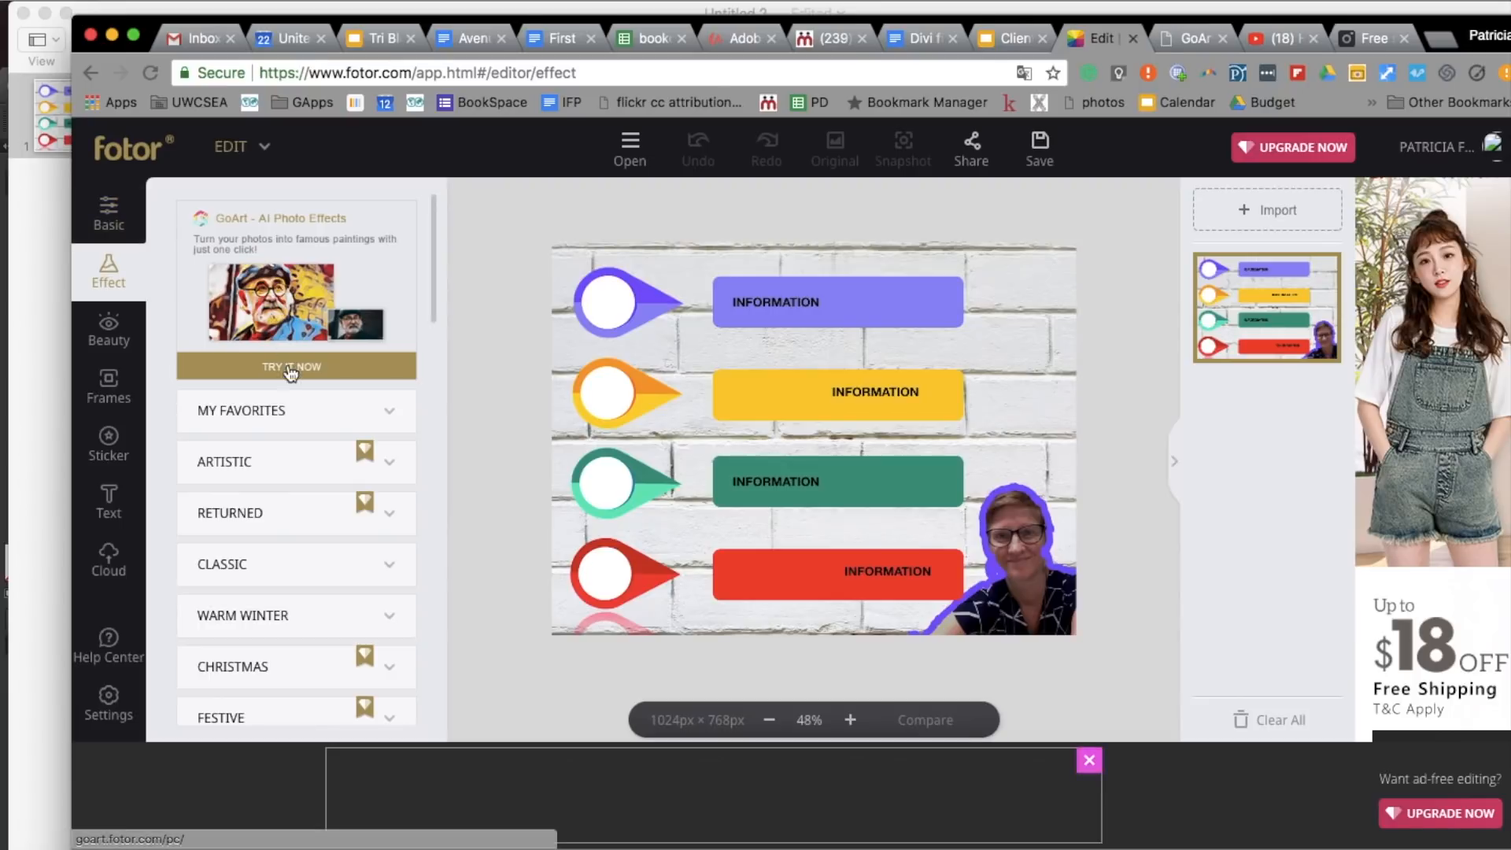
pyautogui.click(291, 270)
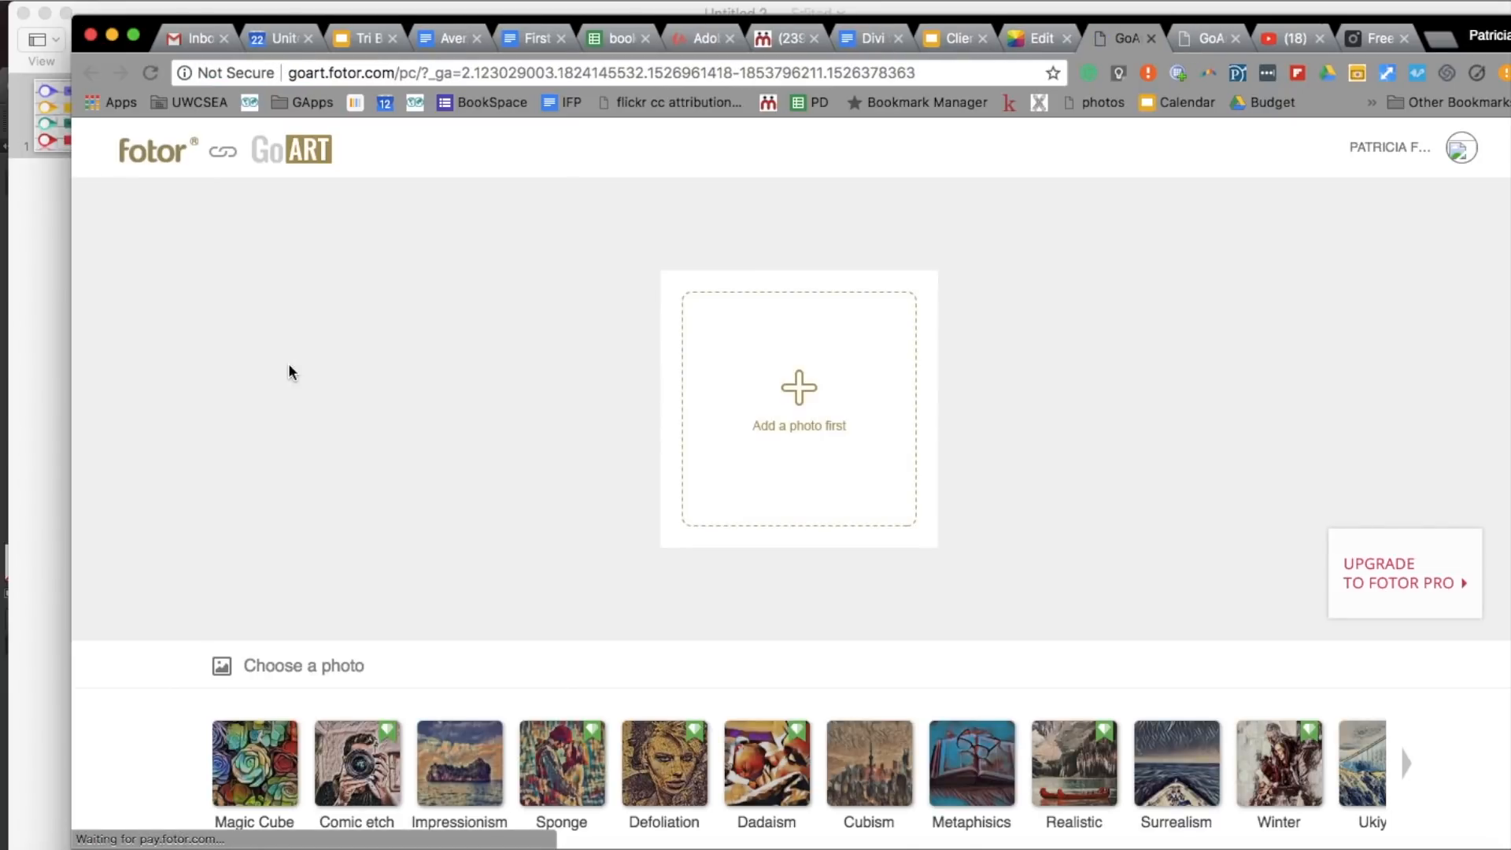
# - Load the exported slide image into GoArt
pyautogui.click(799, 433)
pyautogui.click(719, 196)
pyautogui.click(1138, 455)
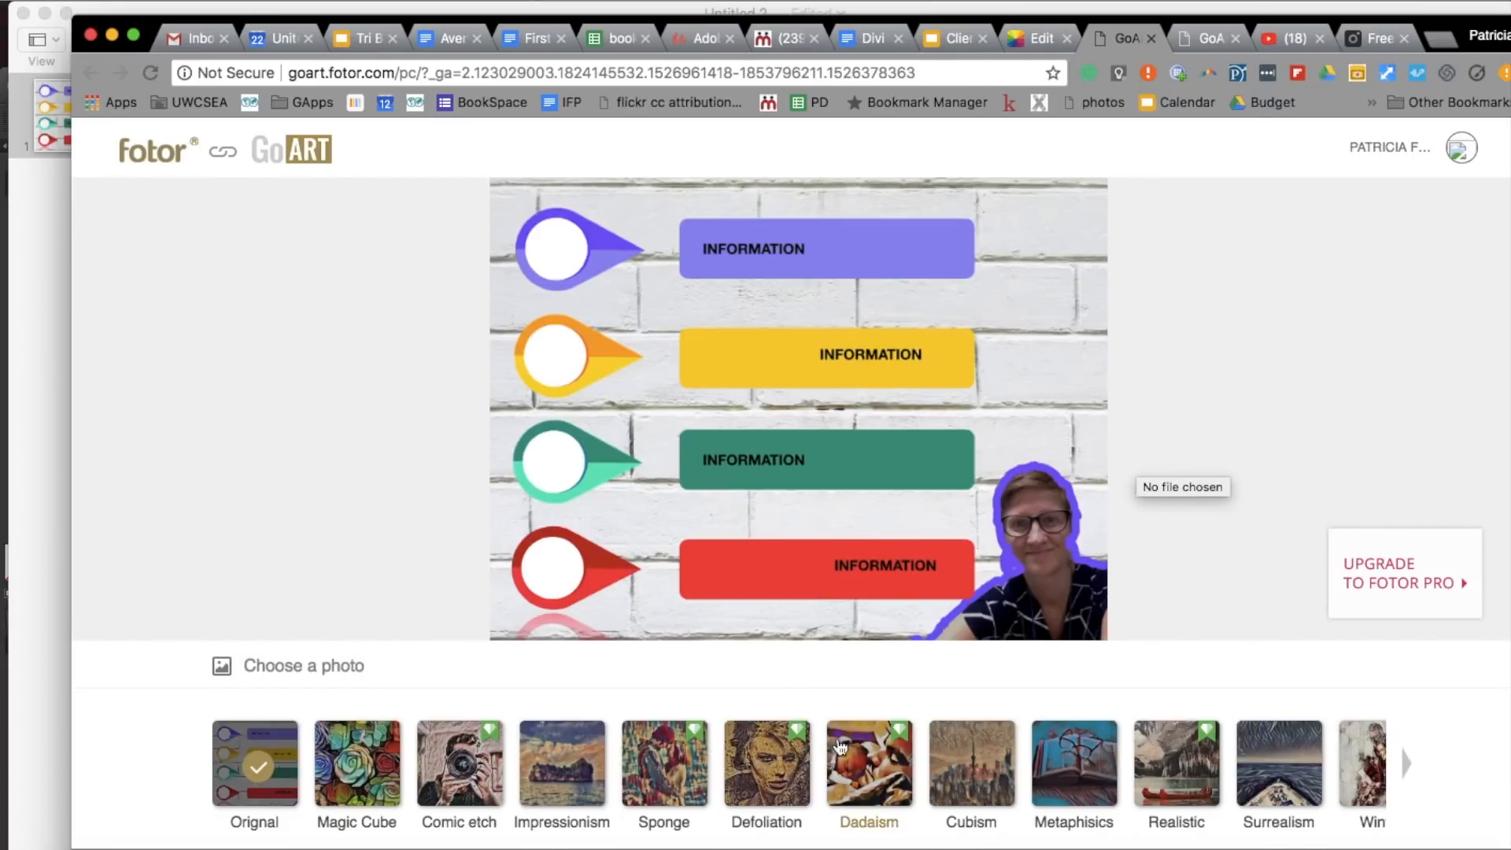
# - Try the Dadaism, Magic Cube and Impressionism art effects on the graphic
pyautogui.click(864, 766)
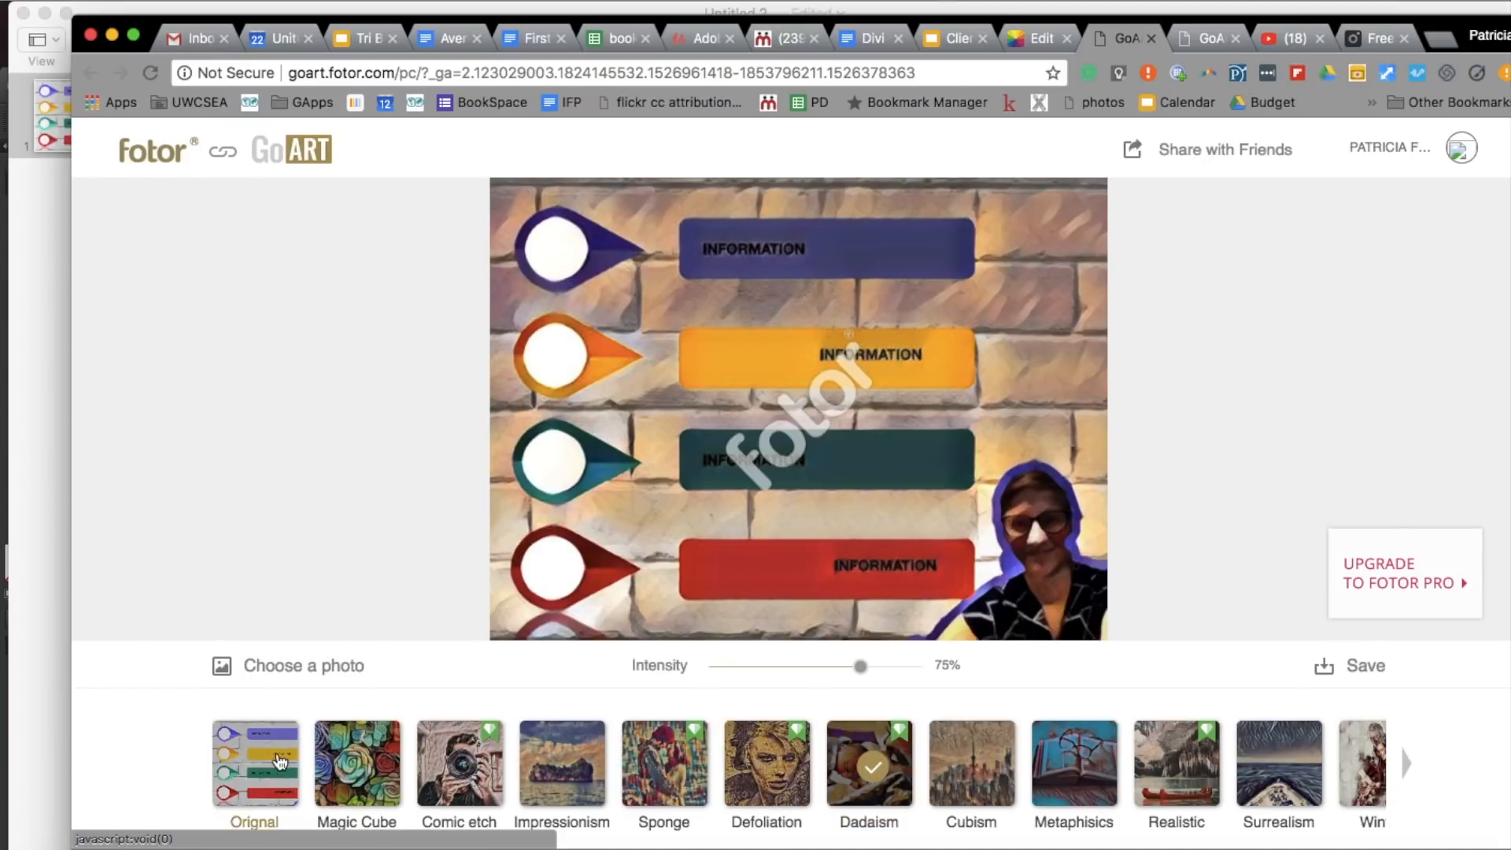
pyautogui.click(329, 756)
pyautogui.scroll(-1, 329, 756)
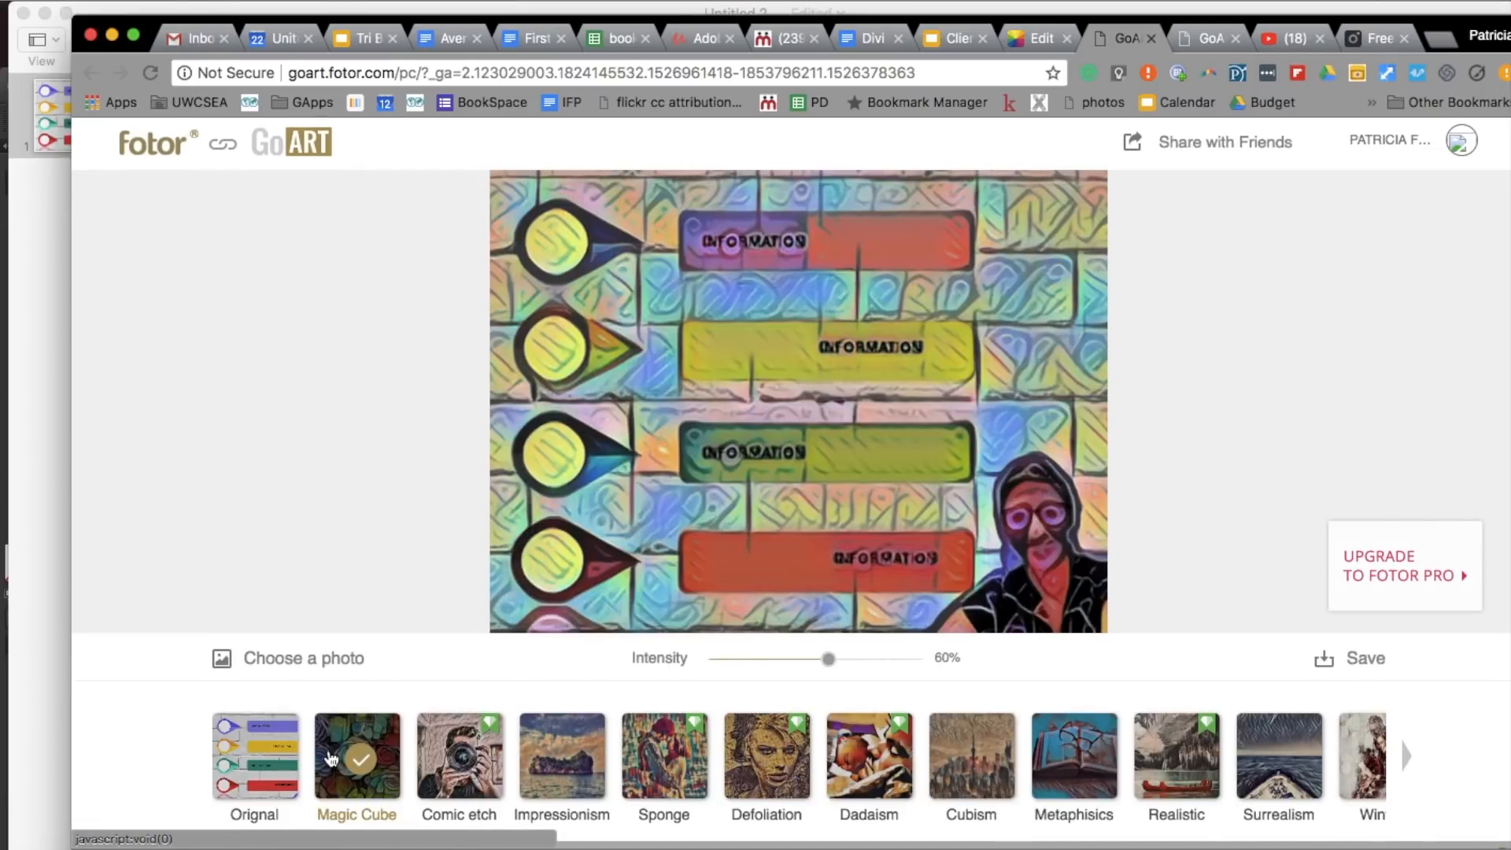
pyautogui.scroll(1, 496, 757)
pyautogui.click(581, 765)
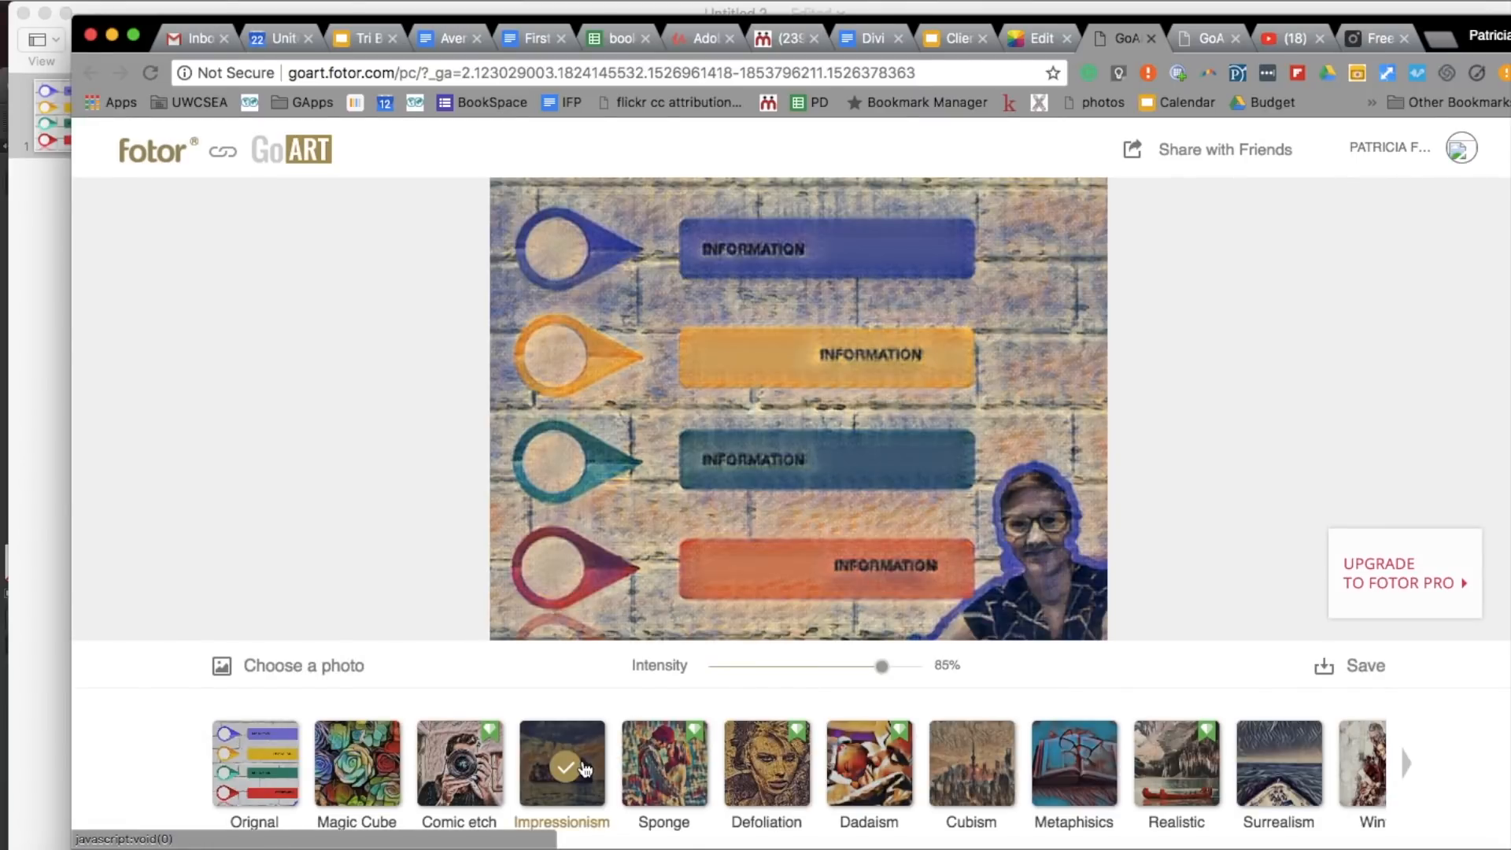
# - Try the Artist's sketch effect and the Sketch effect, lowering the latter's intensity to 16%
pyautogui.click(1406, 763)
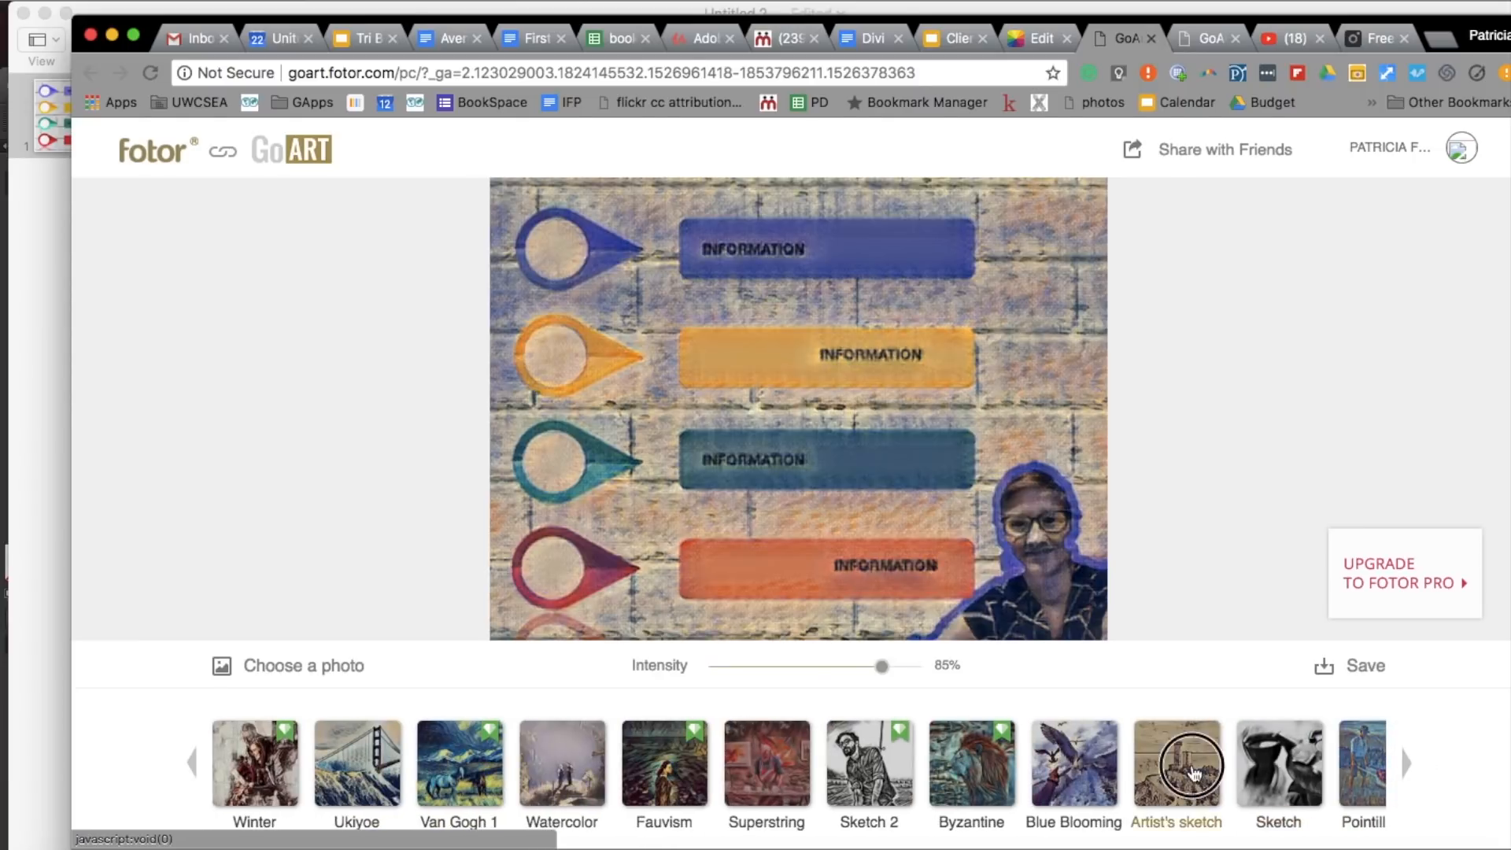
pyautogui.click(1194, 772)
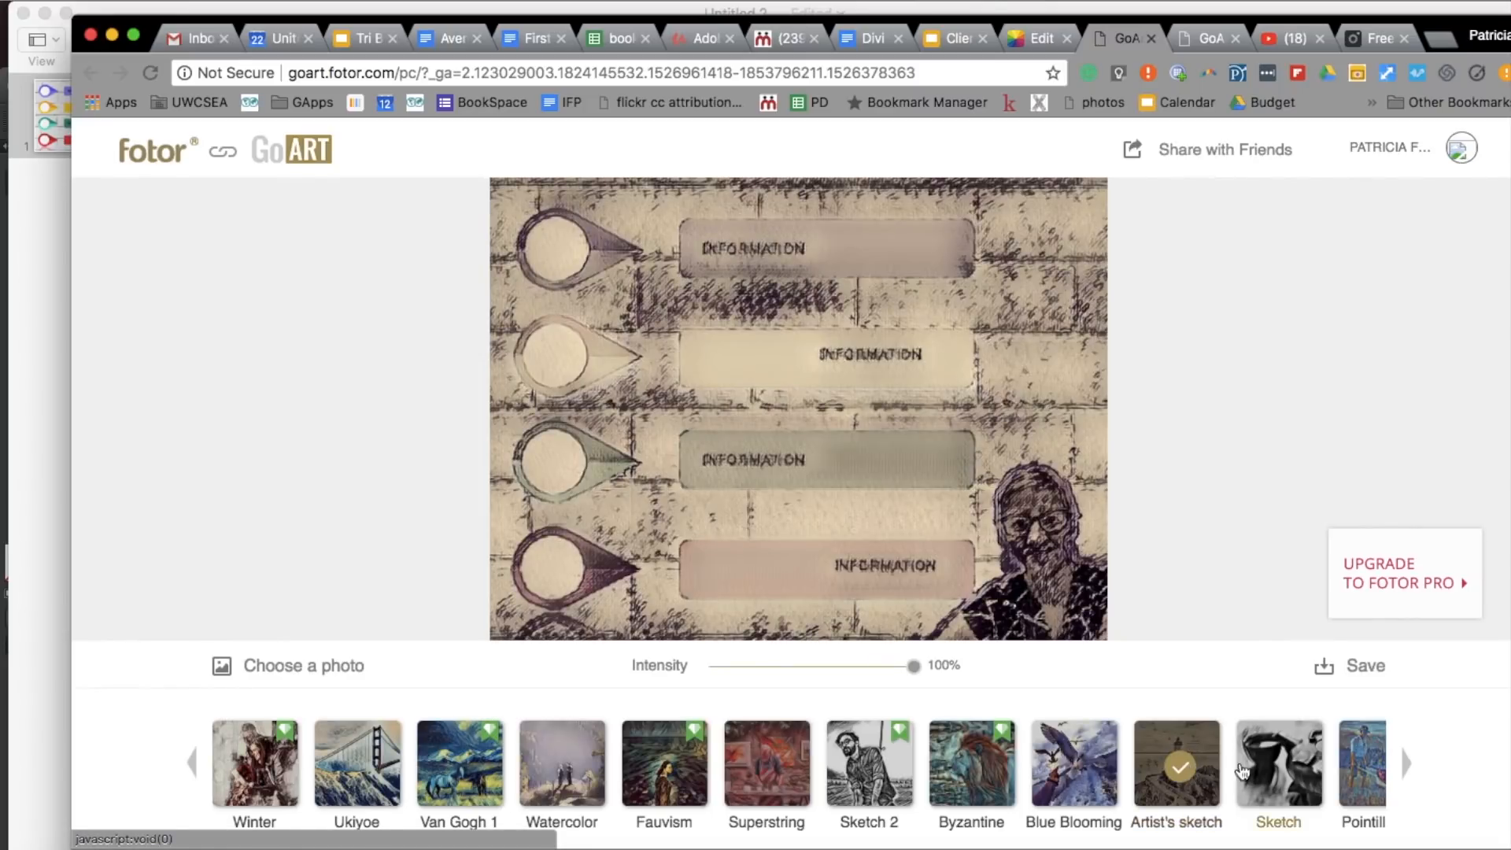
pyautogui.click(1252, 771)
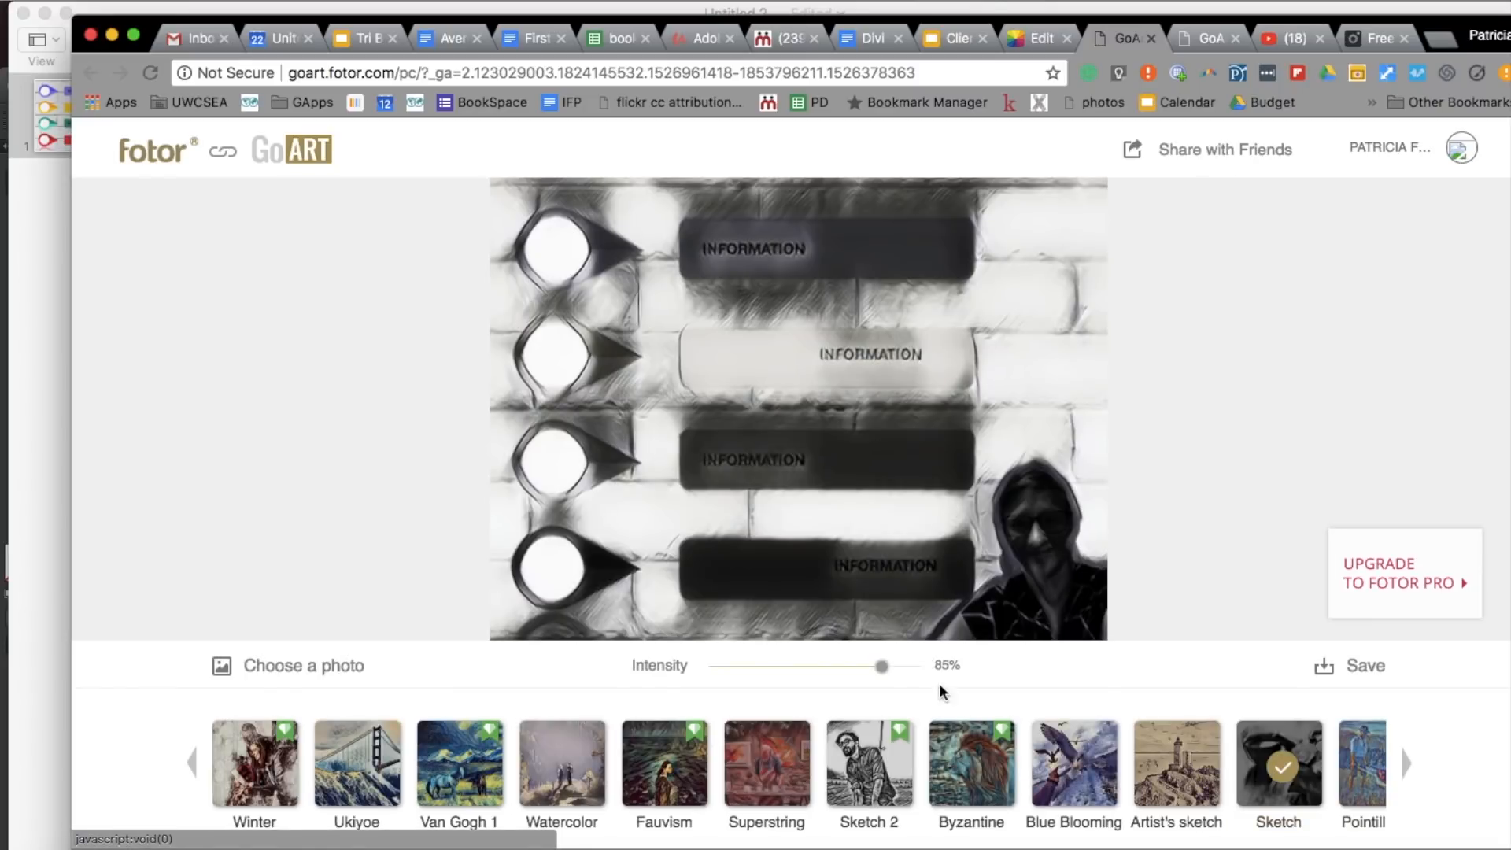
pyautogui.moveTo(879, 665)
pyautogui.mouseDown()
pyautogui.moveTo(703, 667)
pyautogui.moveTo(850, 667)
pyautogui.moveTo(744, 667)
pyautogui.mouseUp()
# - Apply the Pencil Drawing effect to the graphic
pyautogui.click(1401, 763)
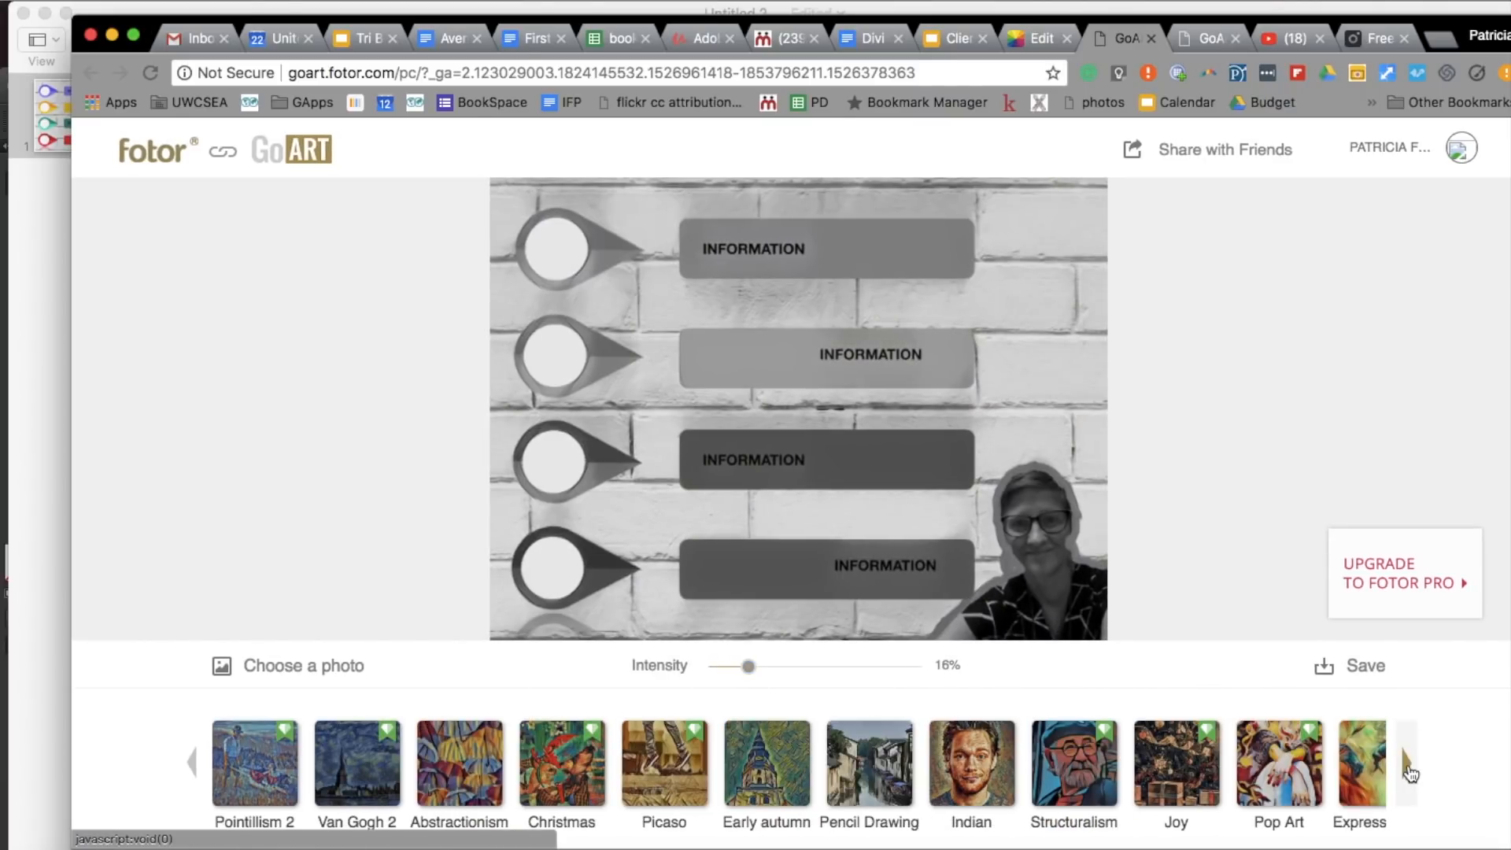
pyautogui.click(866, 750)
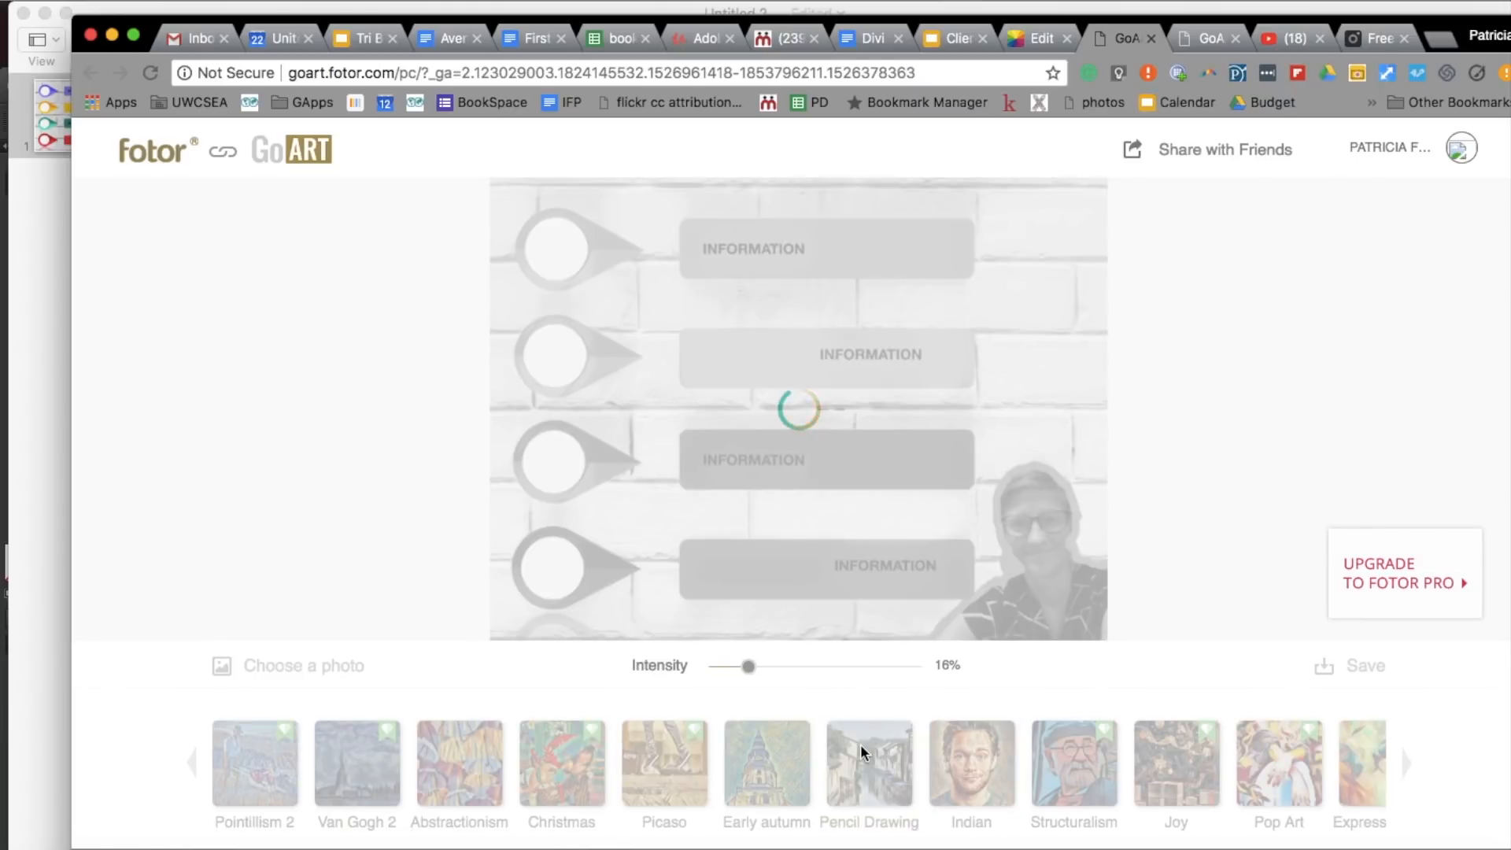